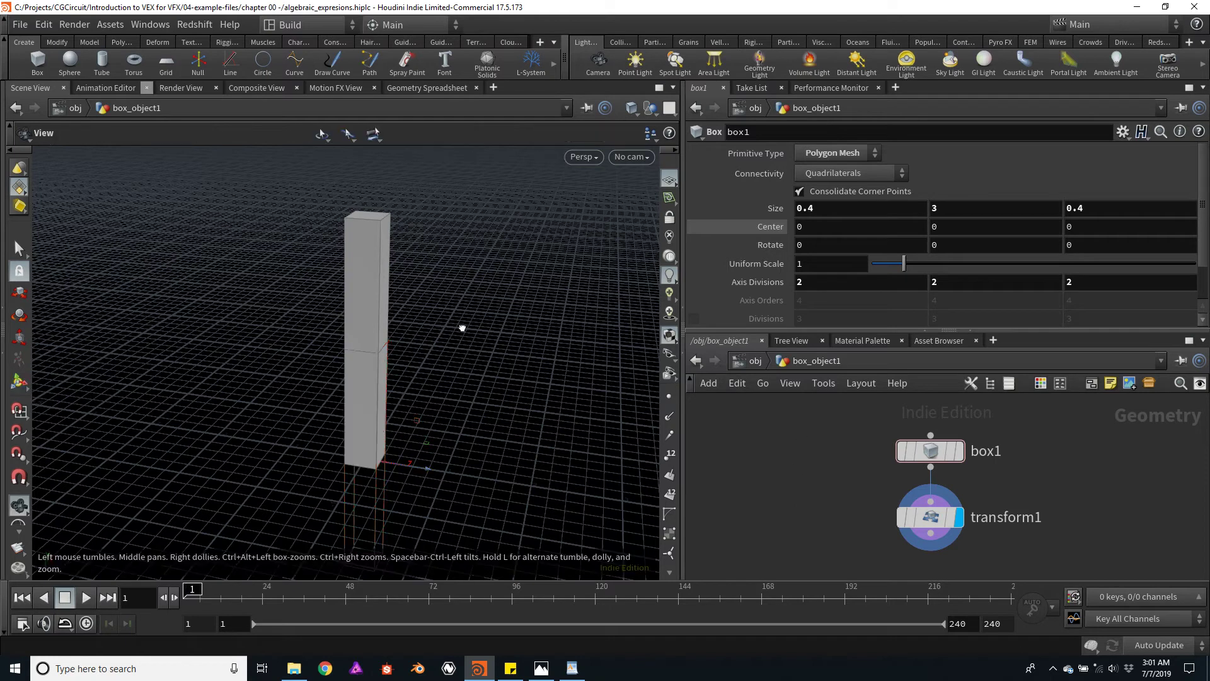
- Orbit around the tall box and select the transform1 node in the network editor
left_click_drag(462, 327, 479, 329)
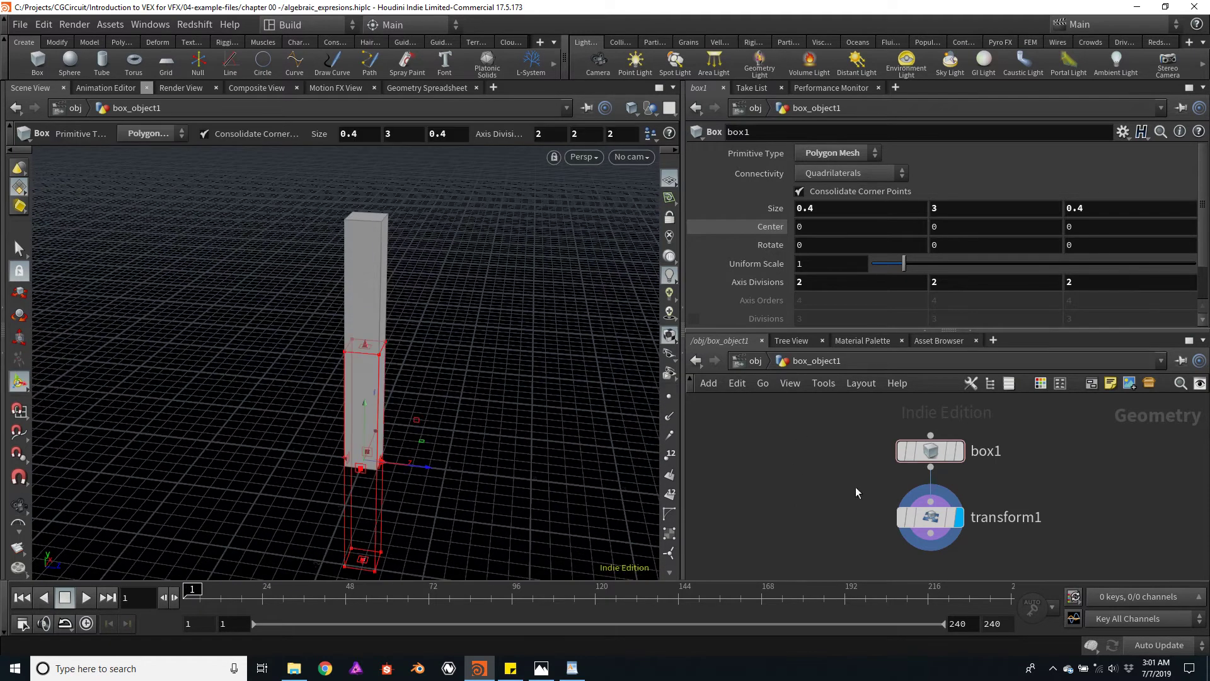
left_click(929, 520)
- Delete transform1, leaving only box1, and tumble the view around the 0.4 × 3 × 0.4 box
key("Delete")
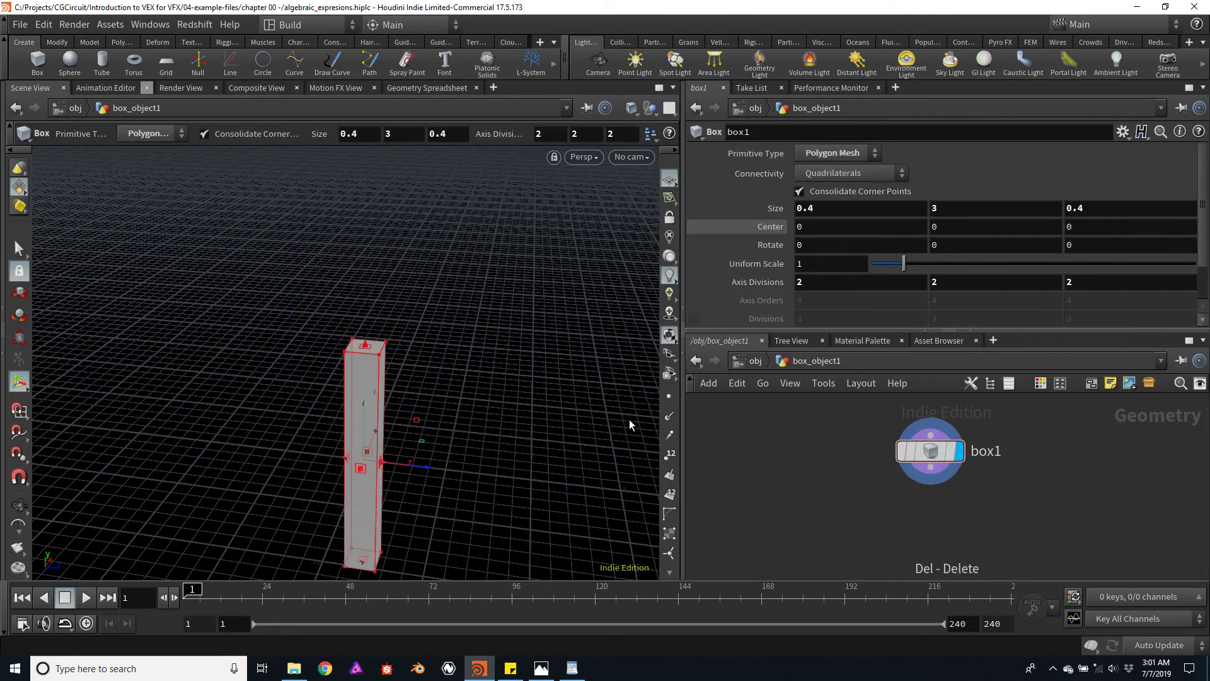
mouse_move(887, 459)
key("Escape")
left_click_drag(532, 372, 430, 320)
key("Return")
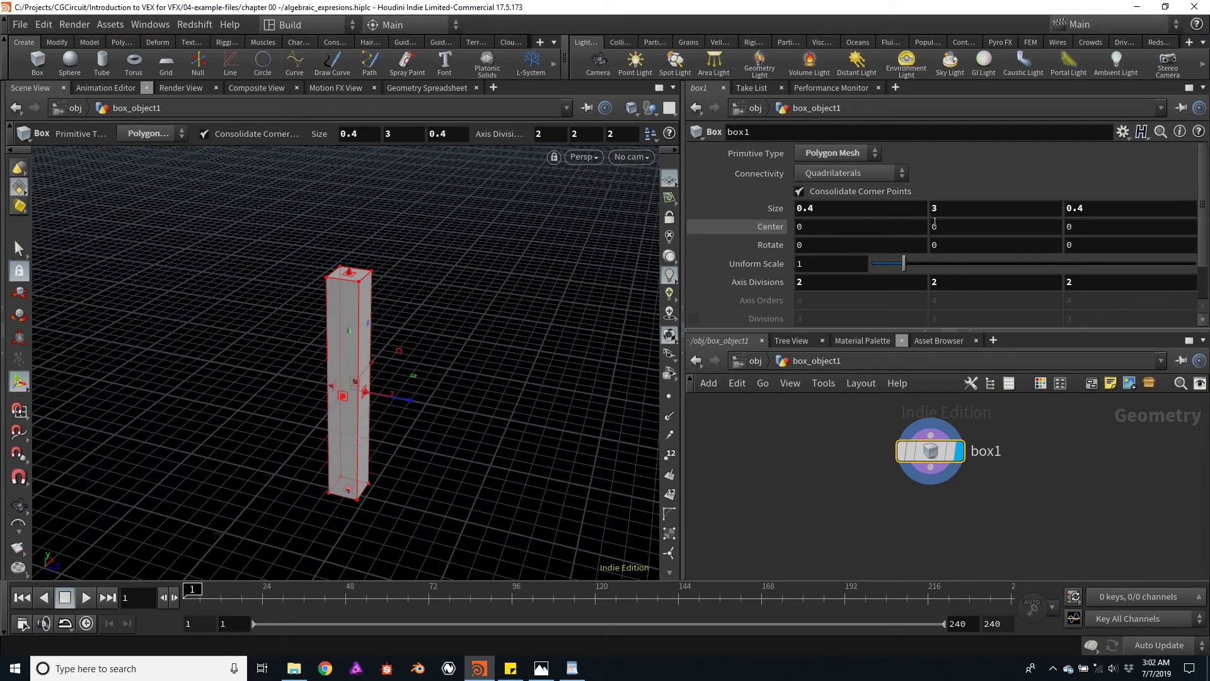
key("Escape")
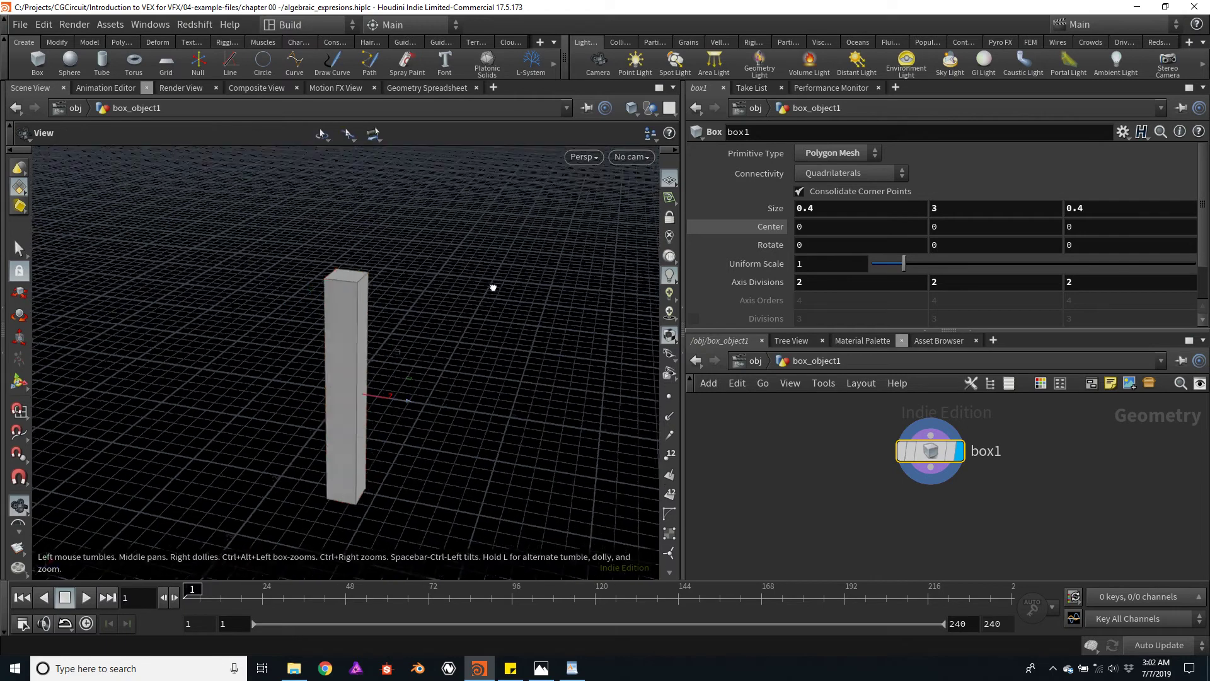
left_click_drag(492, 286, 449, 451)
key("Return")
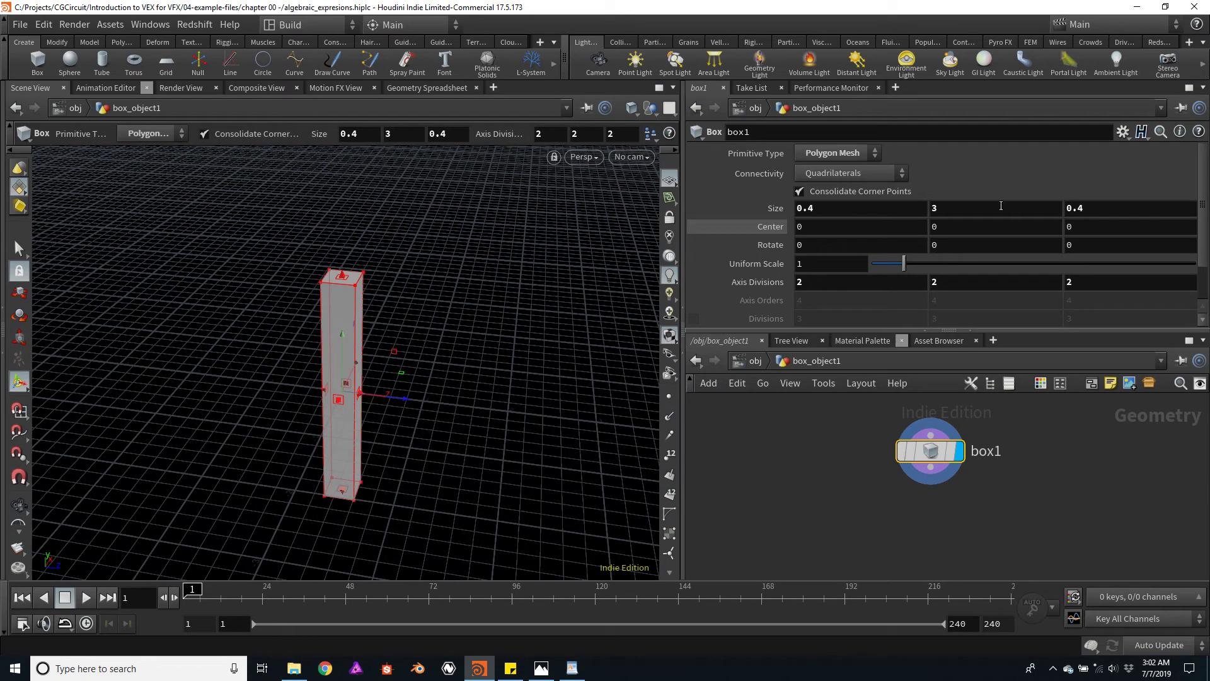
- Copy Size Y and paste it as a relative reference into Center Y, creating ch("sizey")
right_click(951, 211)
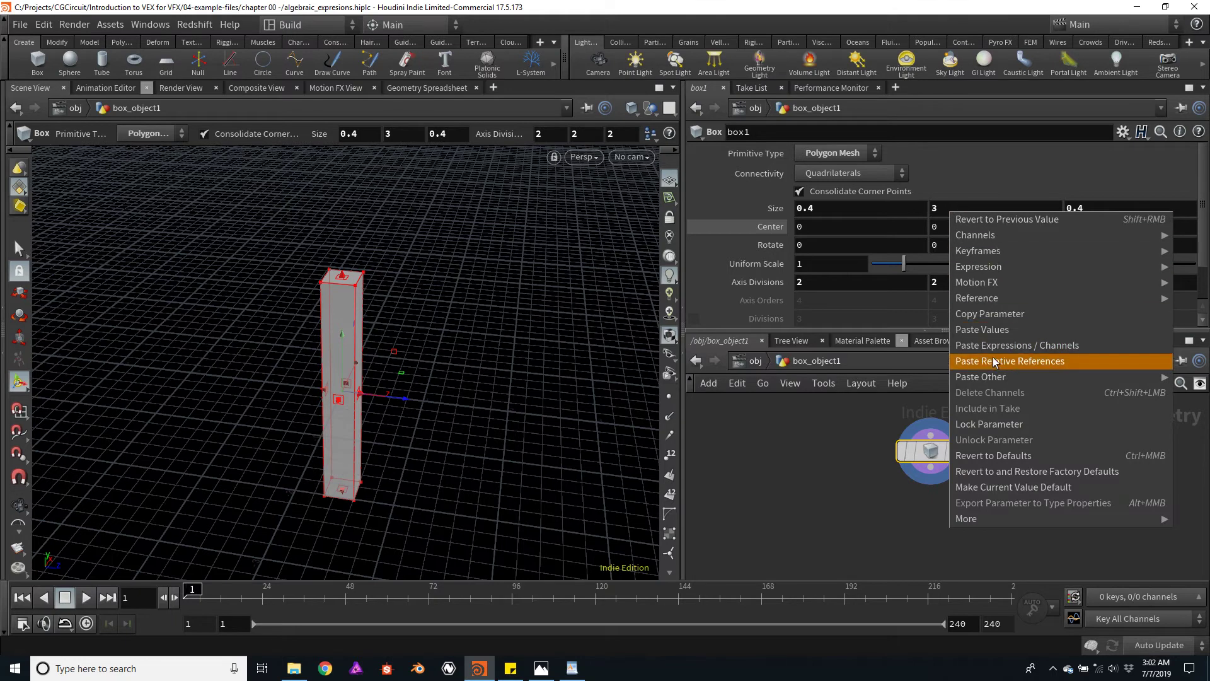
left_click(997, 314)
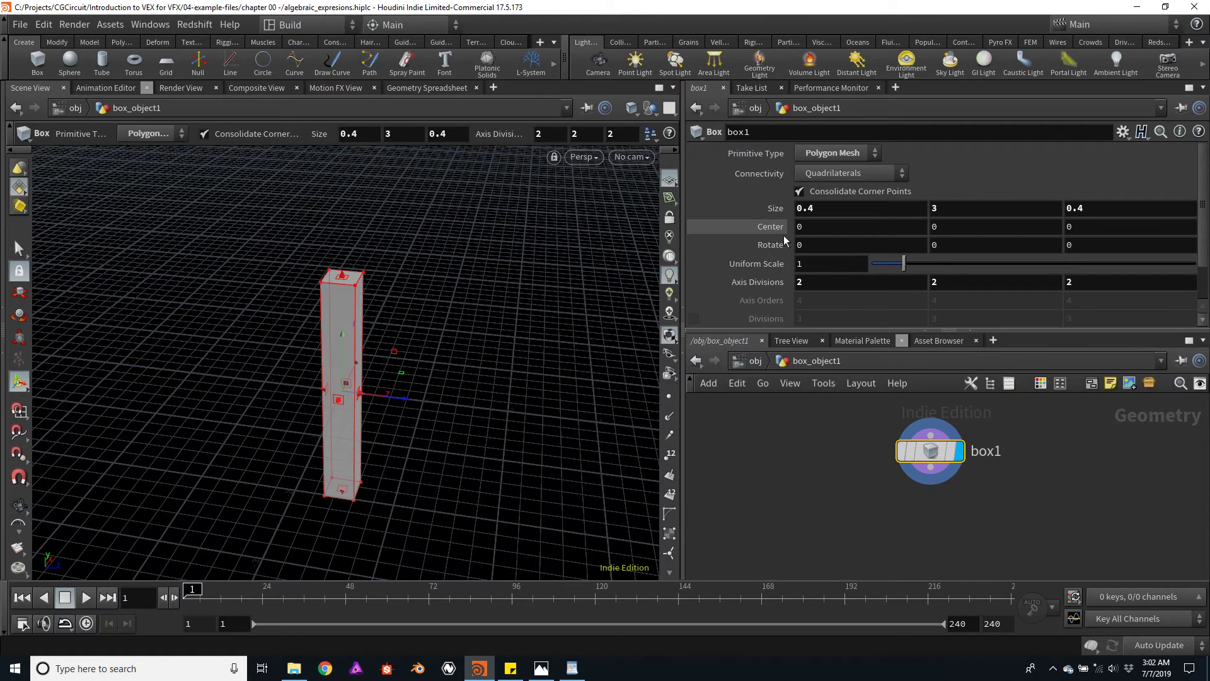
right_click(947, 226)
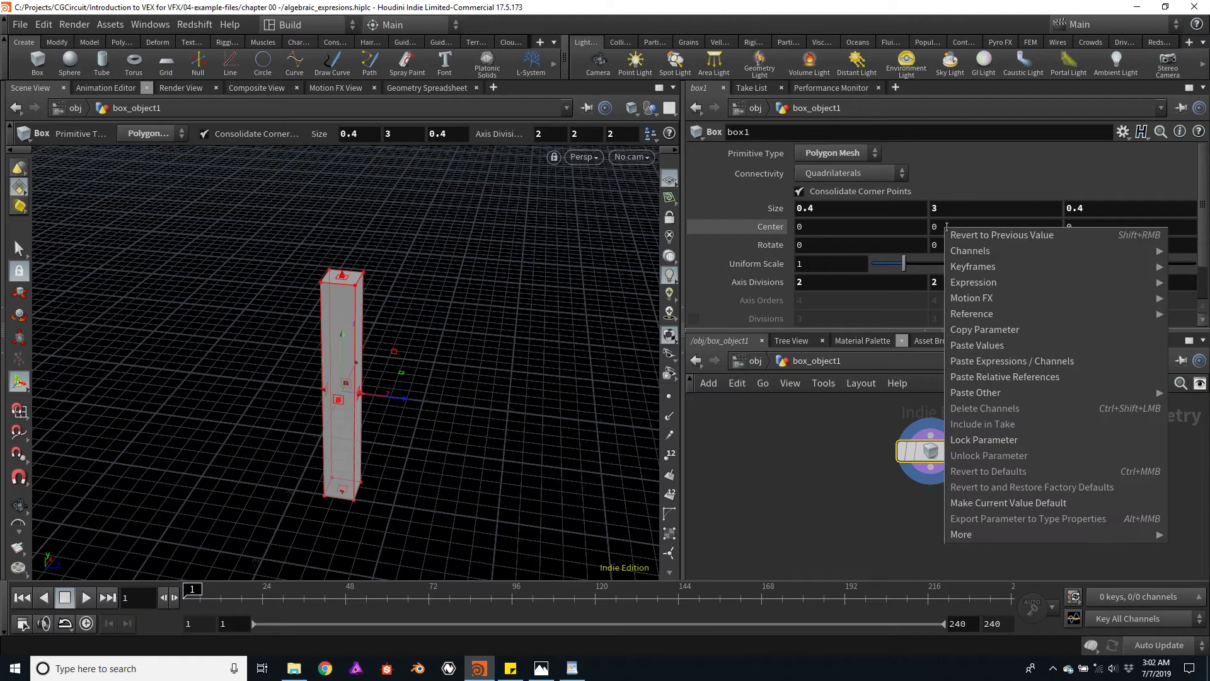
left_click(994, 378)
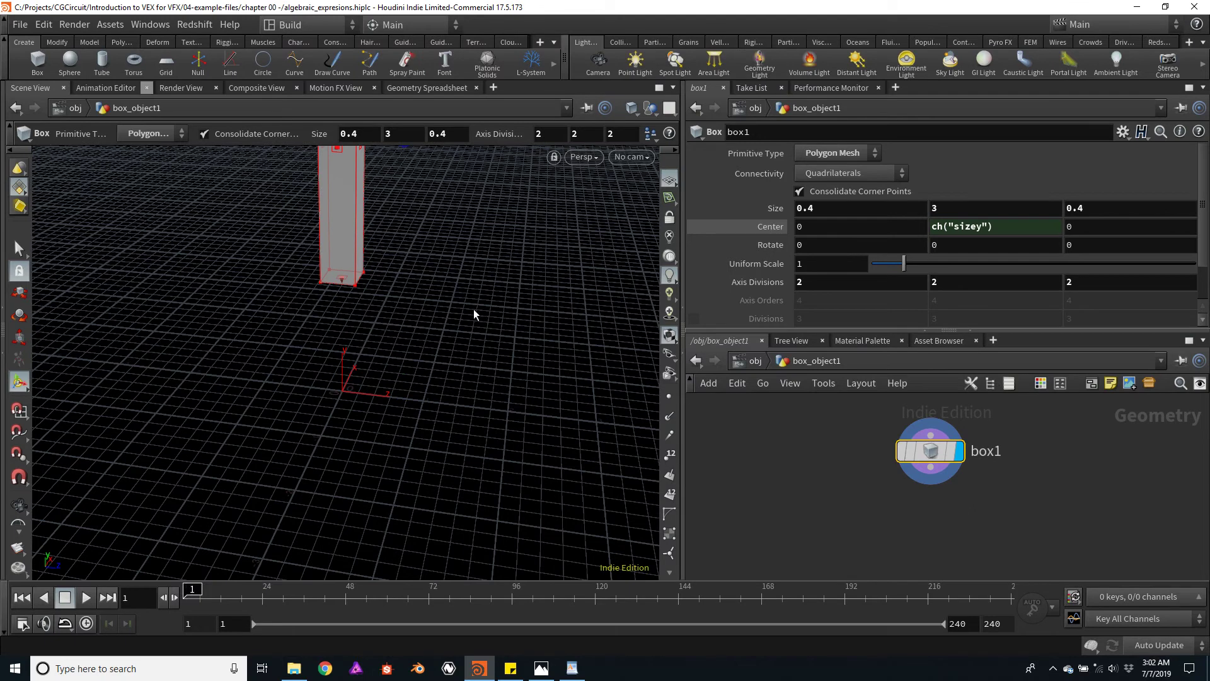
key("Escape")
left_click_drag(516, 311, 523, 408)
key("Return")
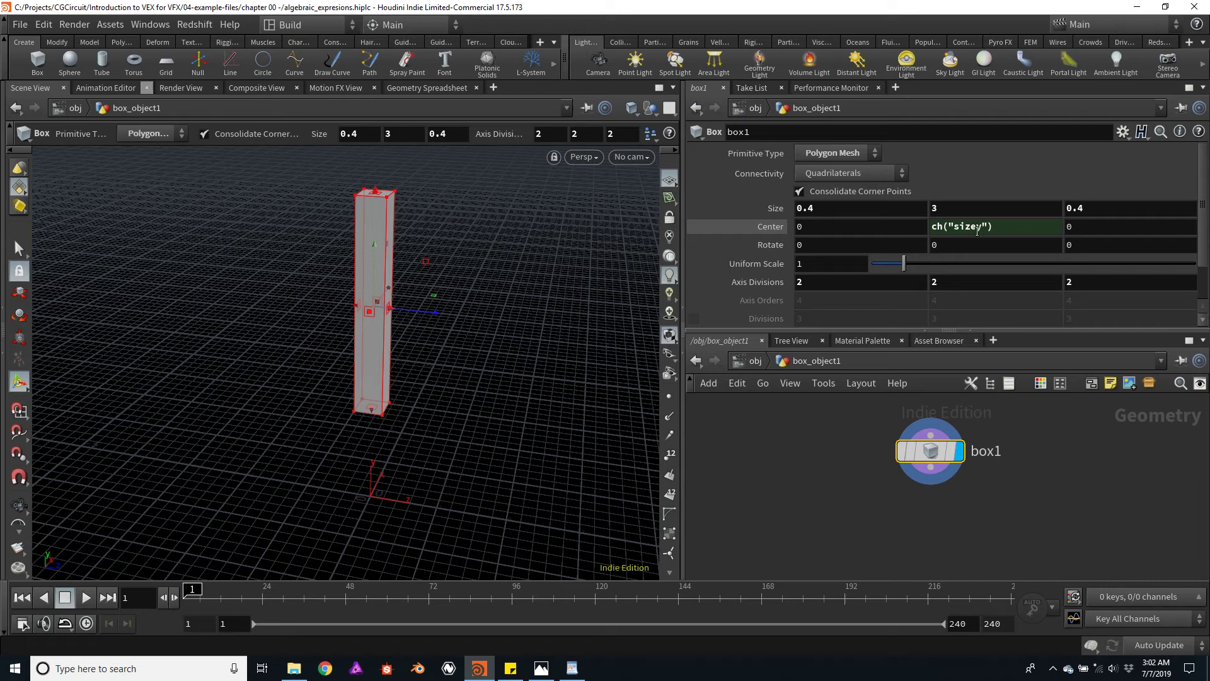
- Show Center Y's evaluated value, then set Size Y to 4 and then 2
left_click(764, 230)
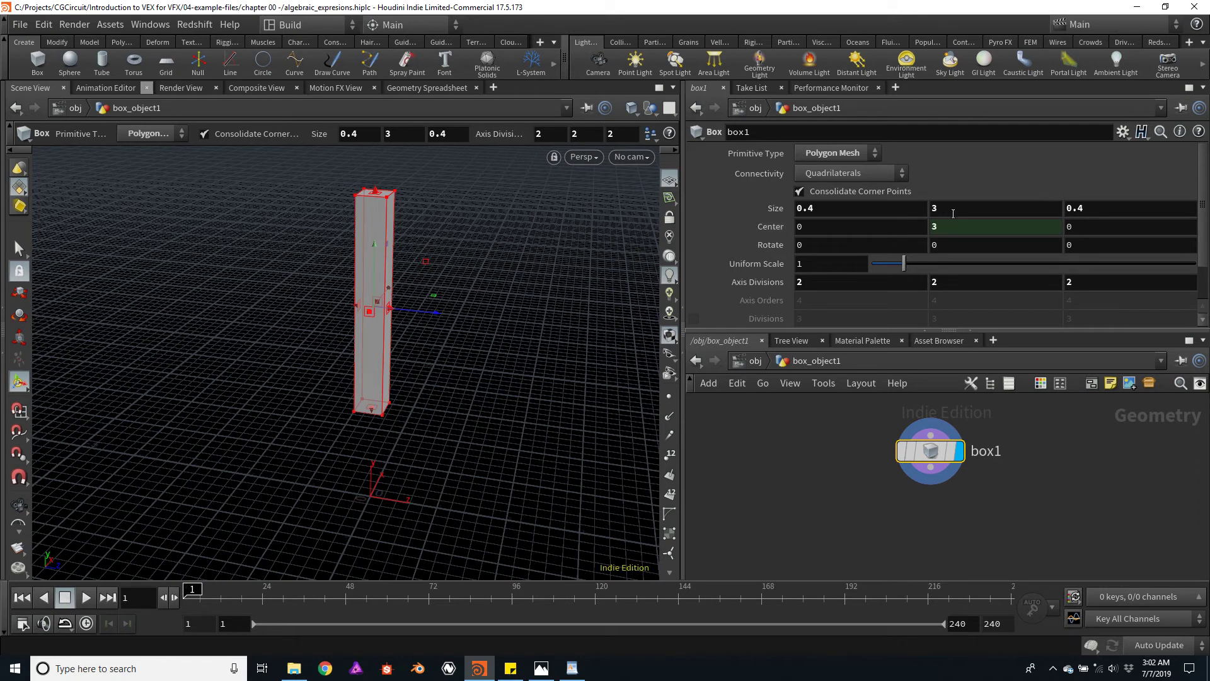
left_click(957, 208)
type("4")
key("Return")
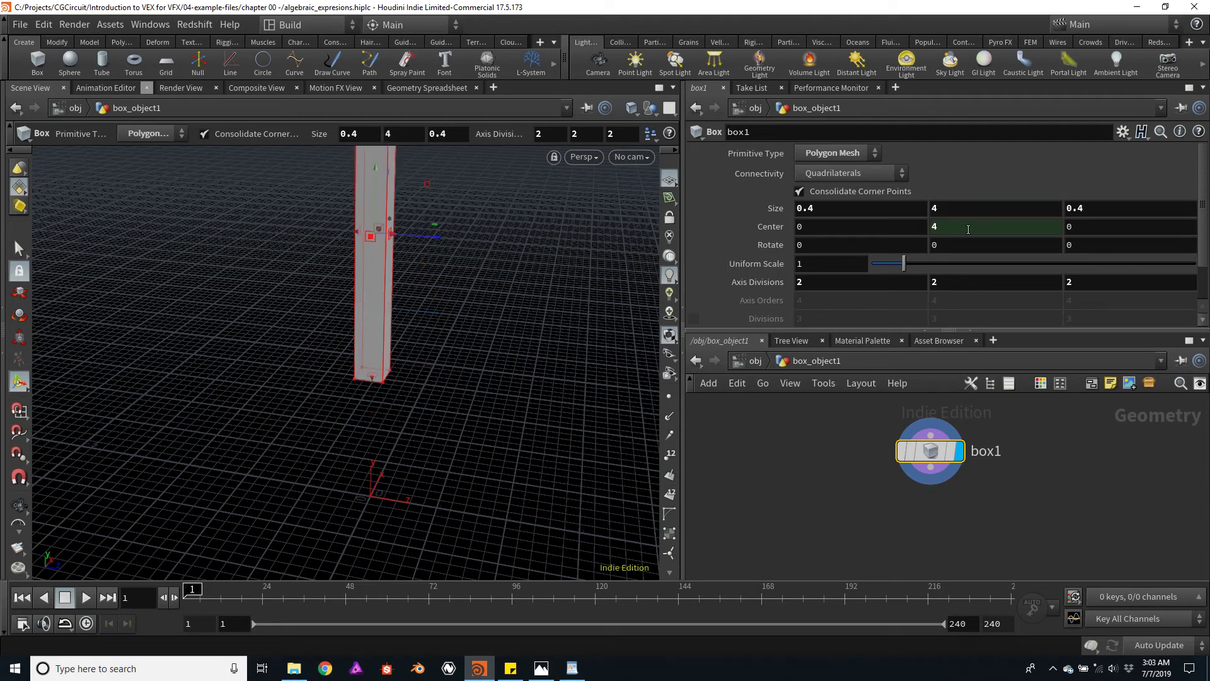
left_click(963, 207)
type("2")
key("Return")
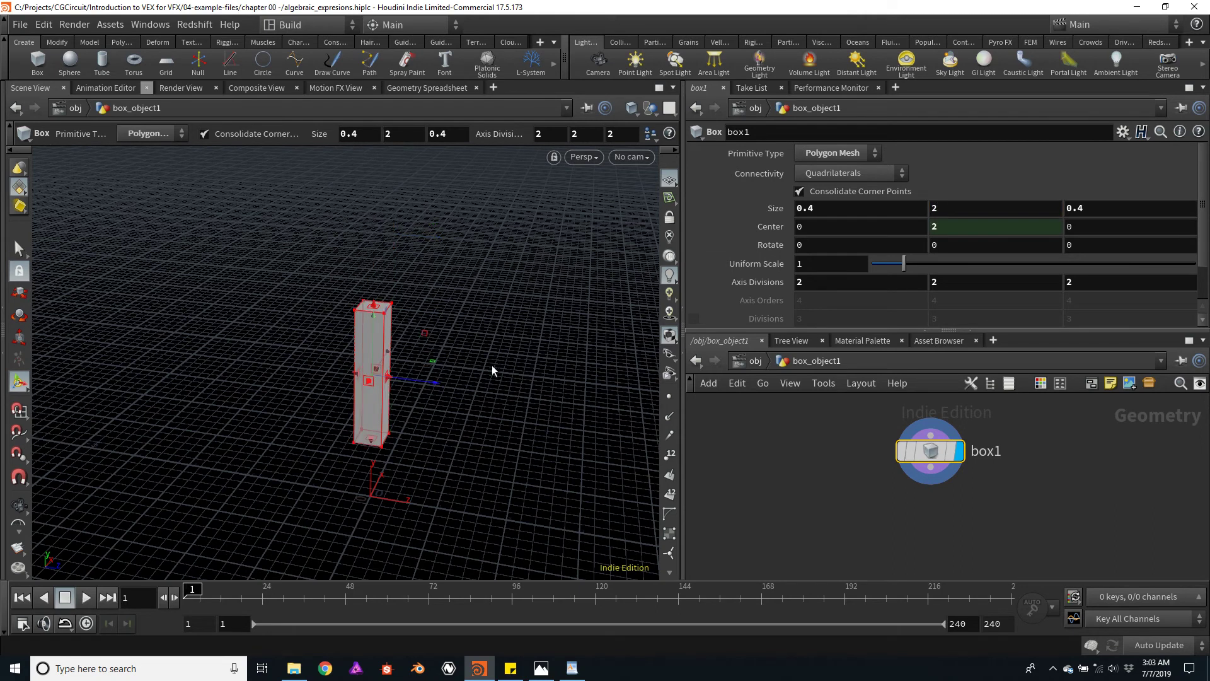
key("Escape")
left_click_drag(505, 313, 483, 368)
key("Return")
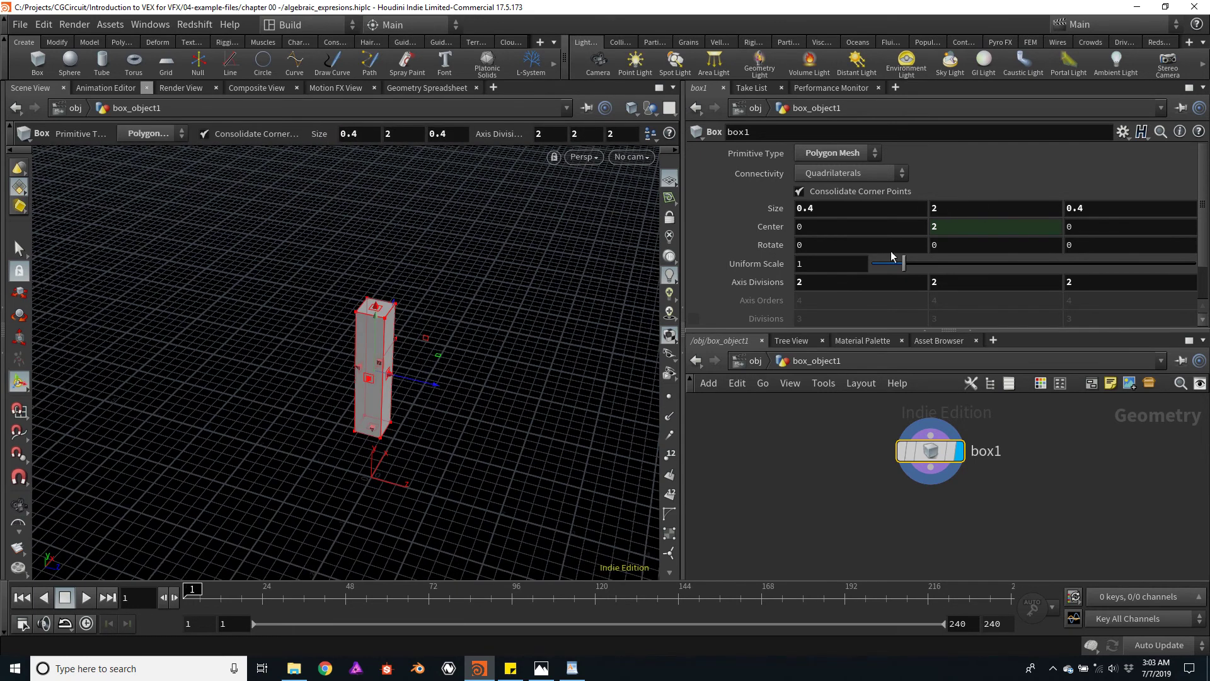
key("Escape")
left_click_drag(465, 397, 520, 389)
- Append /2 to the Center Y expression, making it ch("sizey")/2
key("Return")
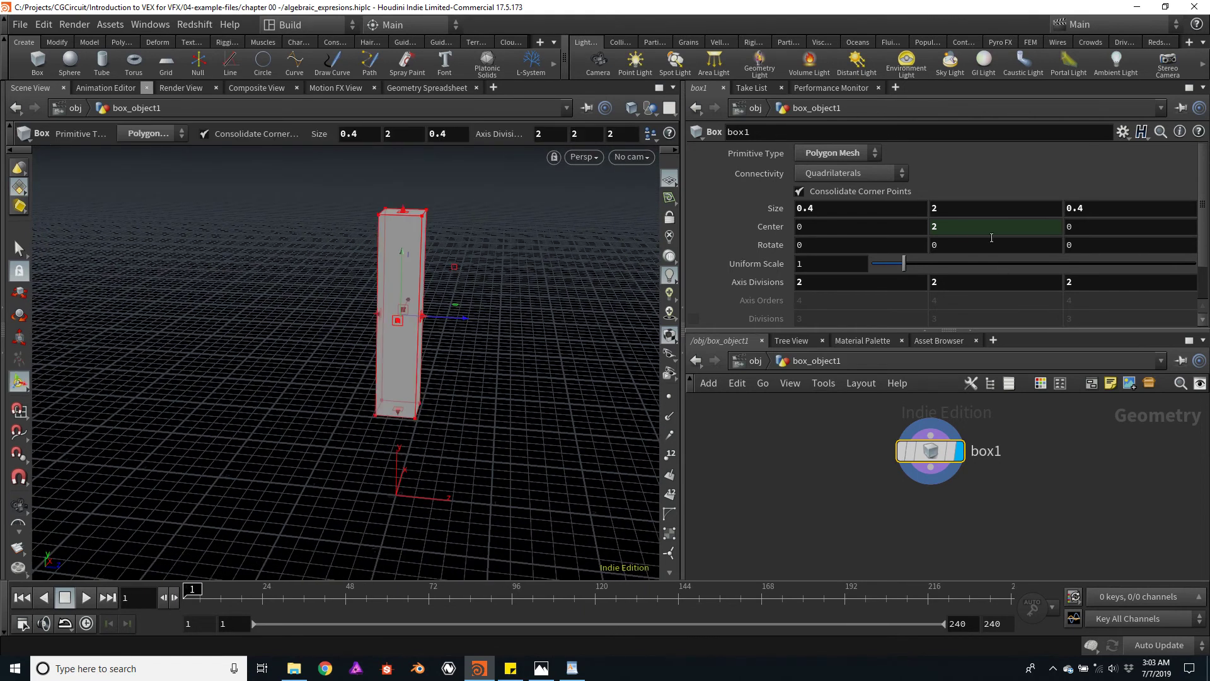
left_click(782, 231)
left_click(1006, 231)
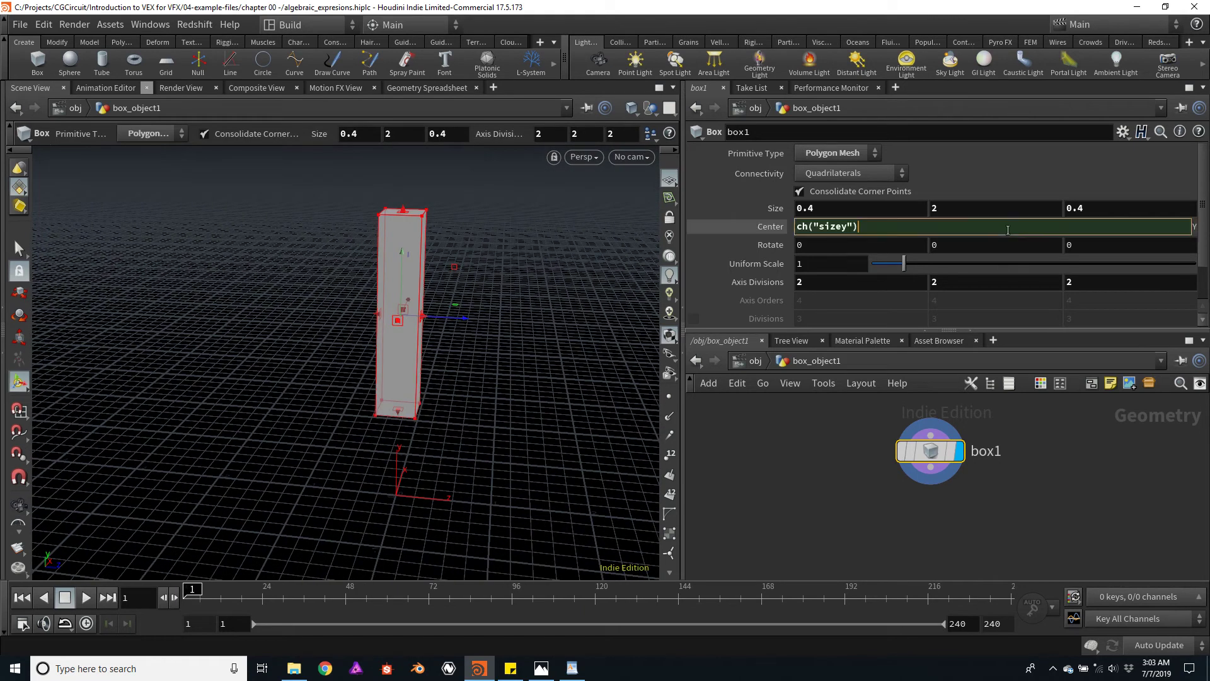
type("/2")
key("Return")
key("Escape")
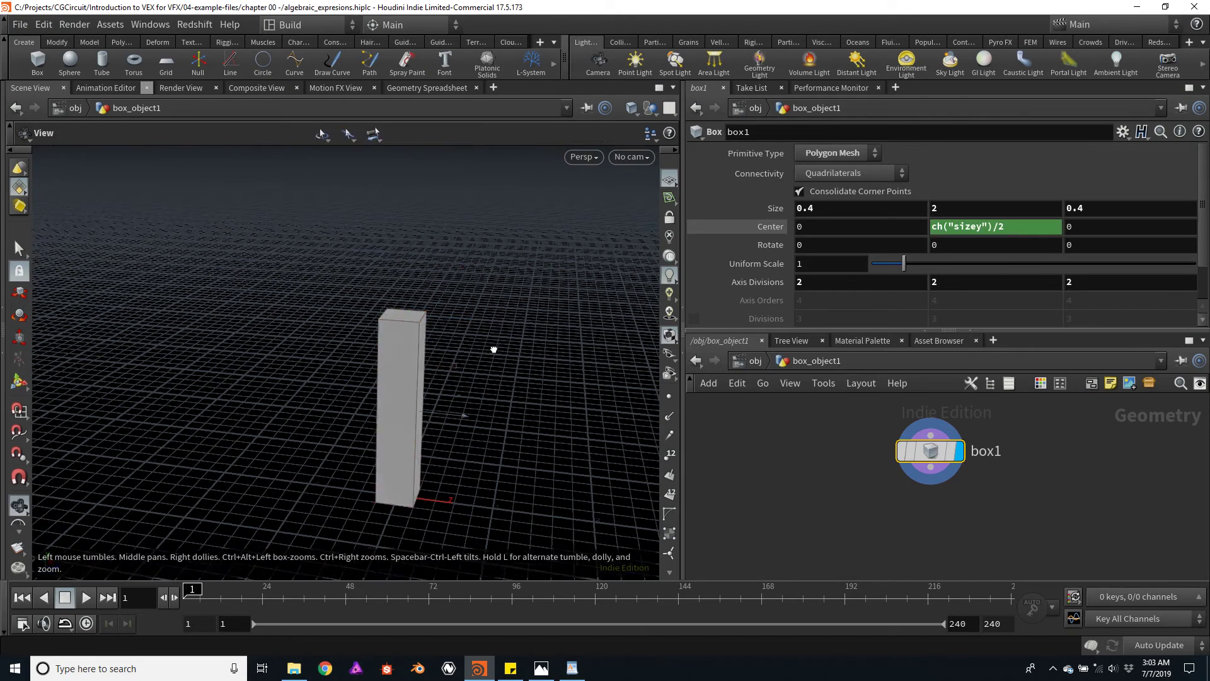
left_click_drag(494, 349, 463, 353)
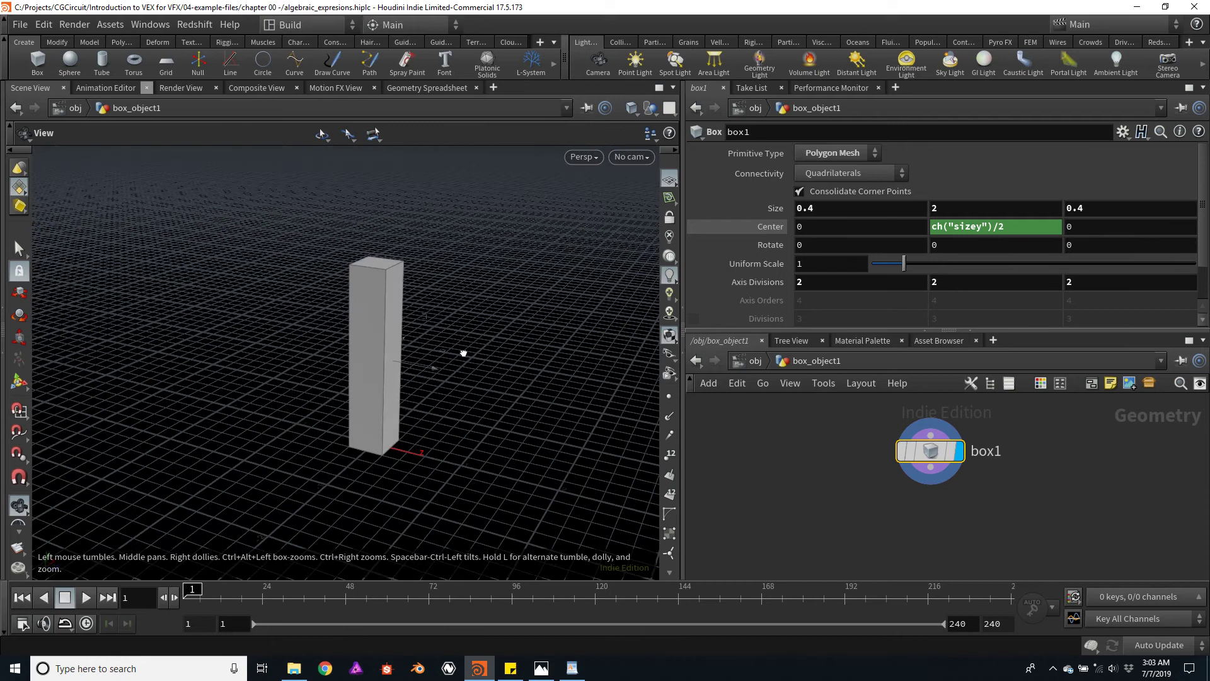
key("Return")
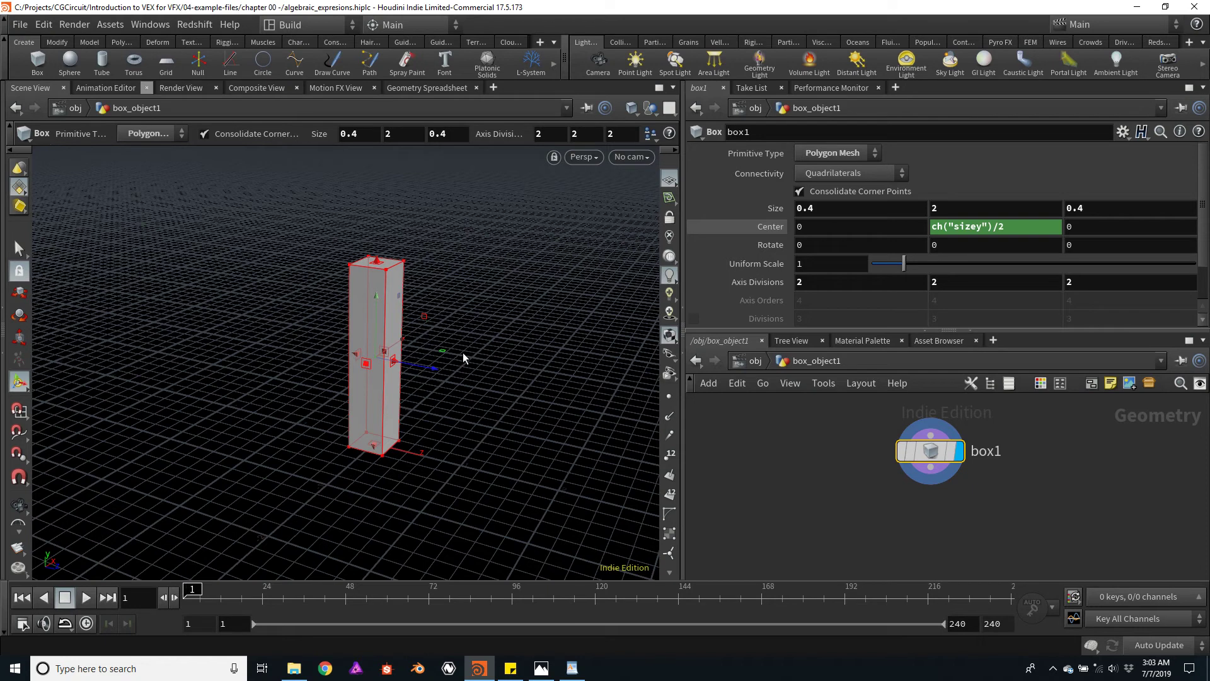
- Re-paste Size Y as a relative reference into Center Y and append /2 again
right_click(963, 213)
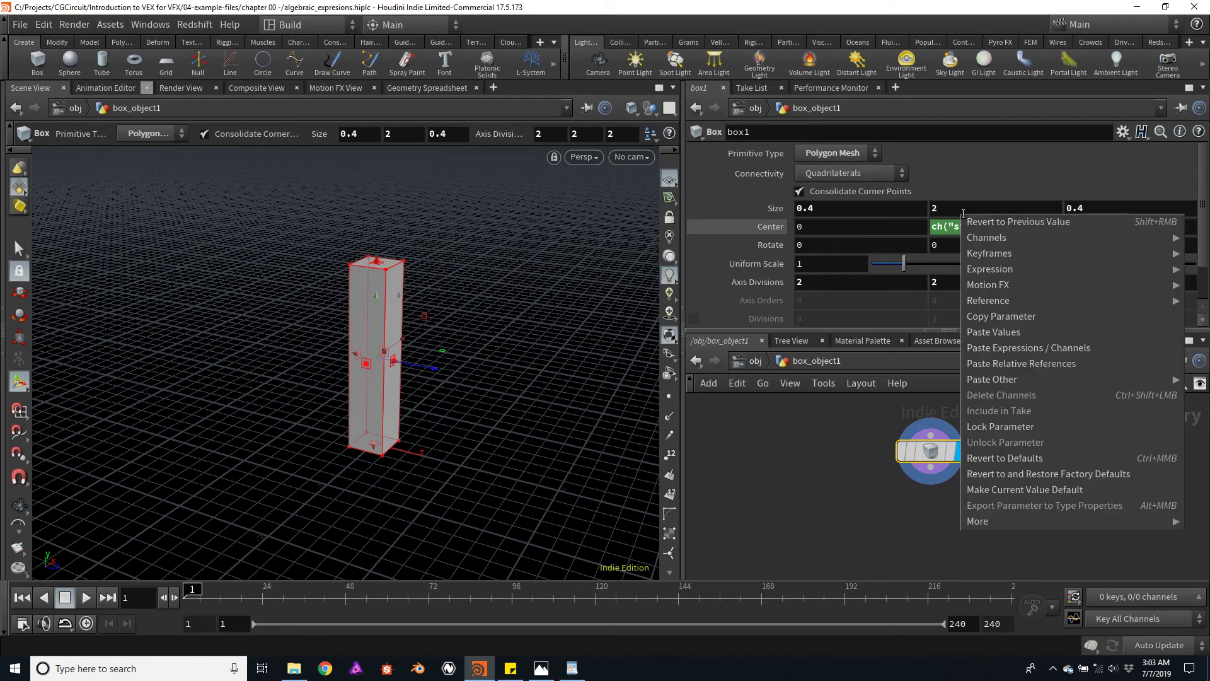
left_click(1007, 316)
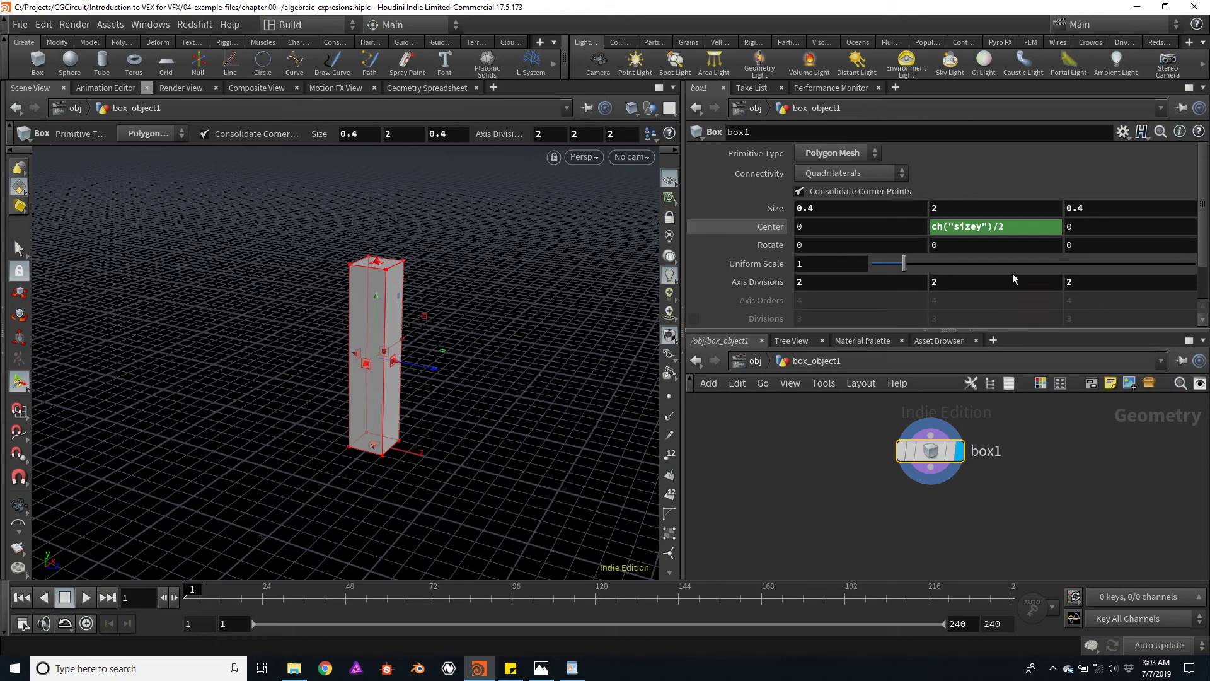
right_click(1035, 225)
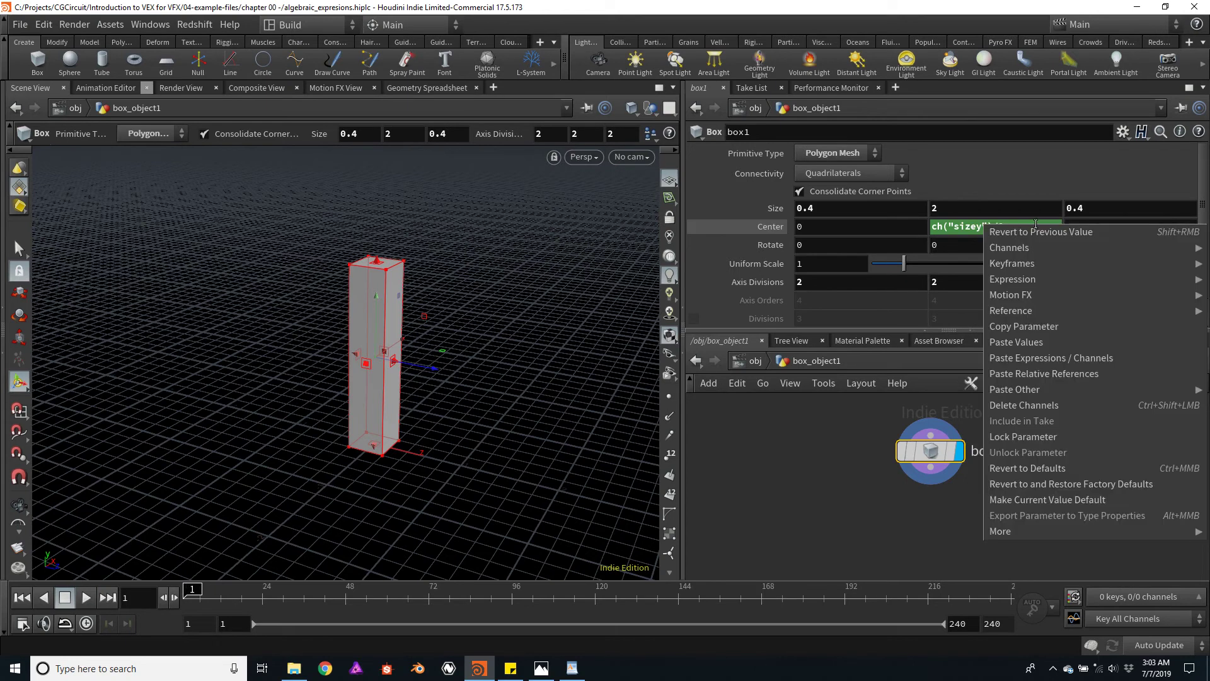
left_click(1054, 375)
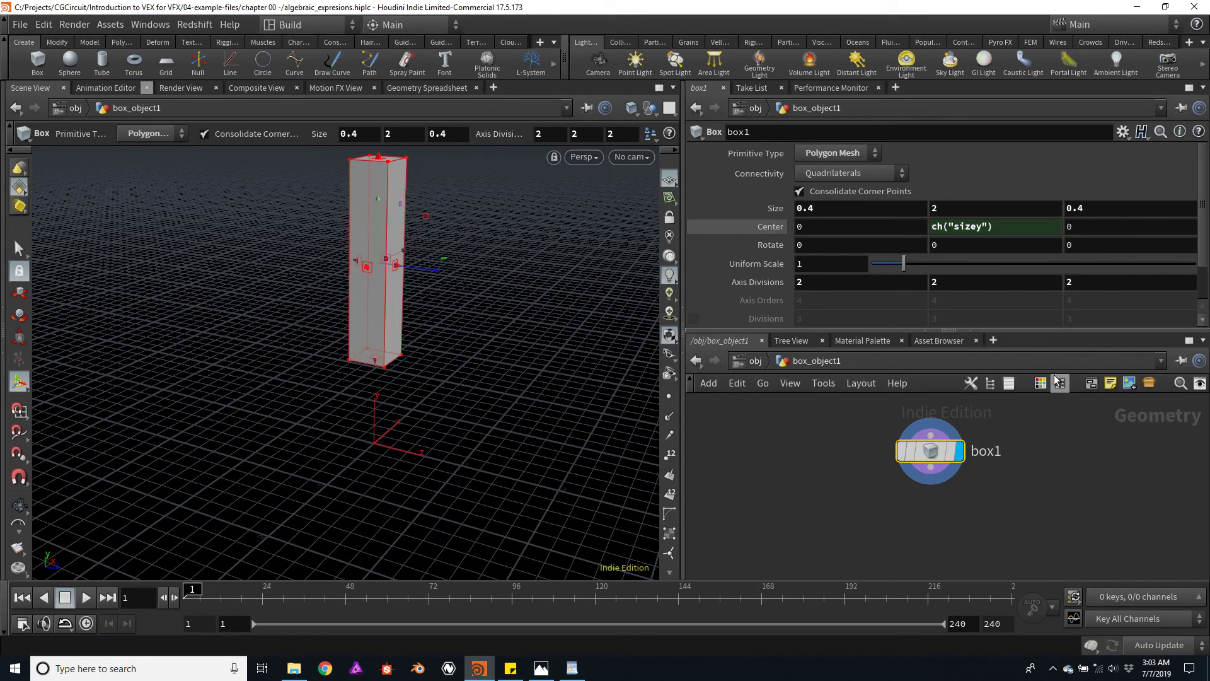
left_click(1007, 224)
type("/")
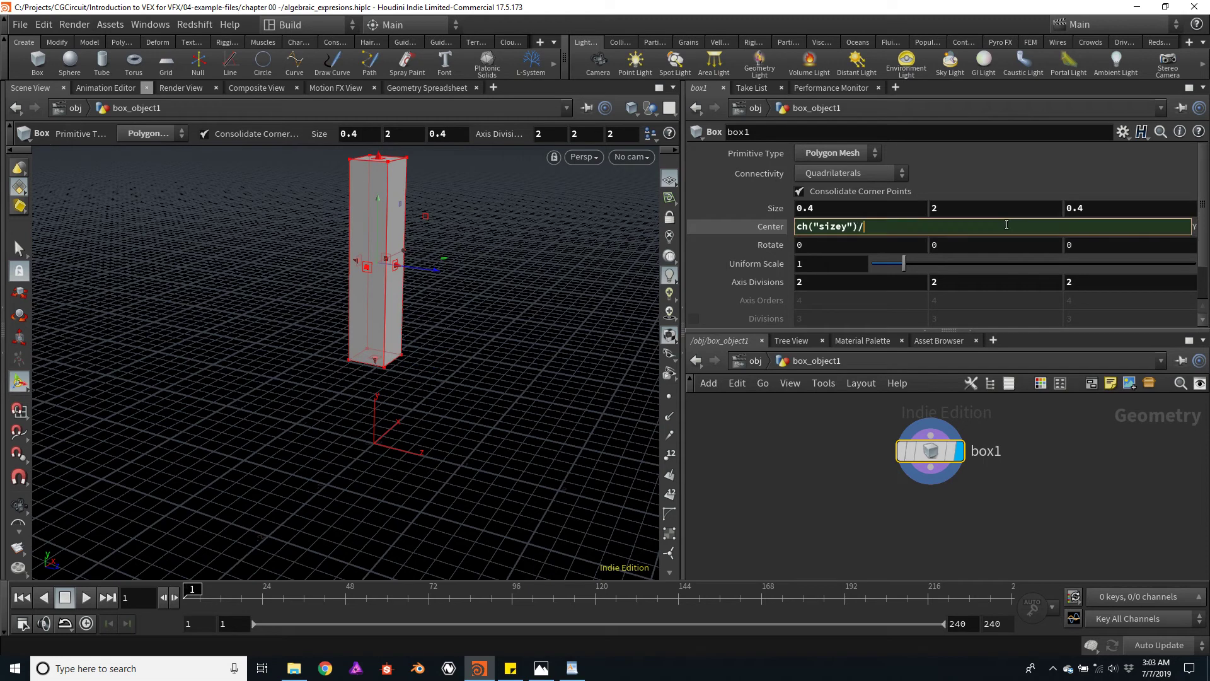
type("2")
key("Return")
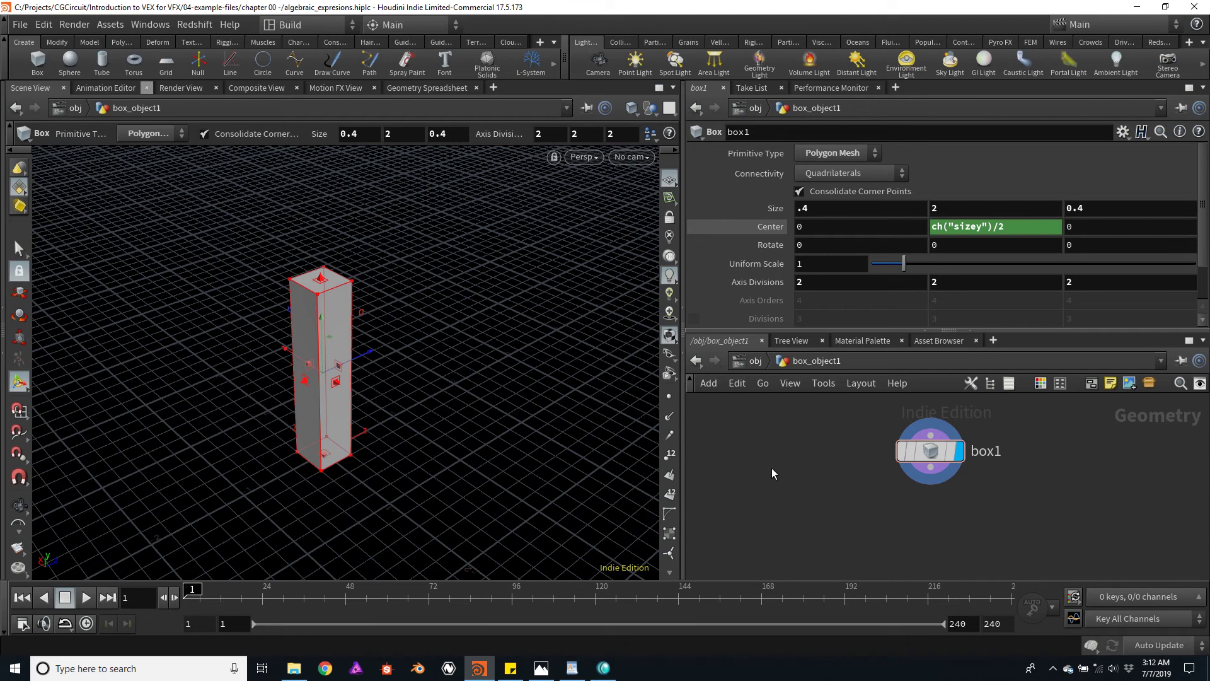
- Enter ch("sizex") as the Center X expression and show the evaluated Center values
left_click(833, 229)
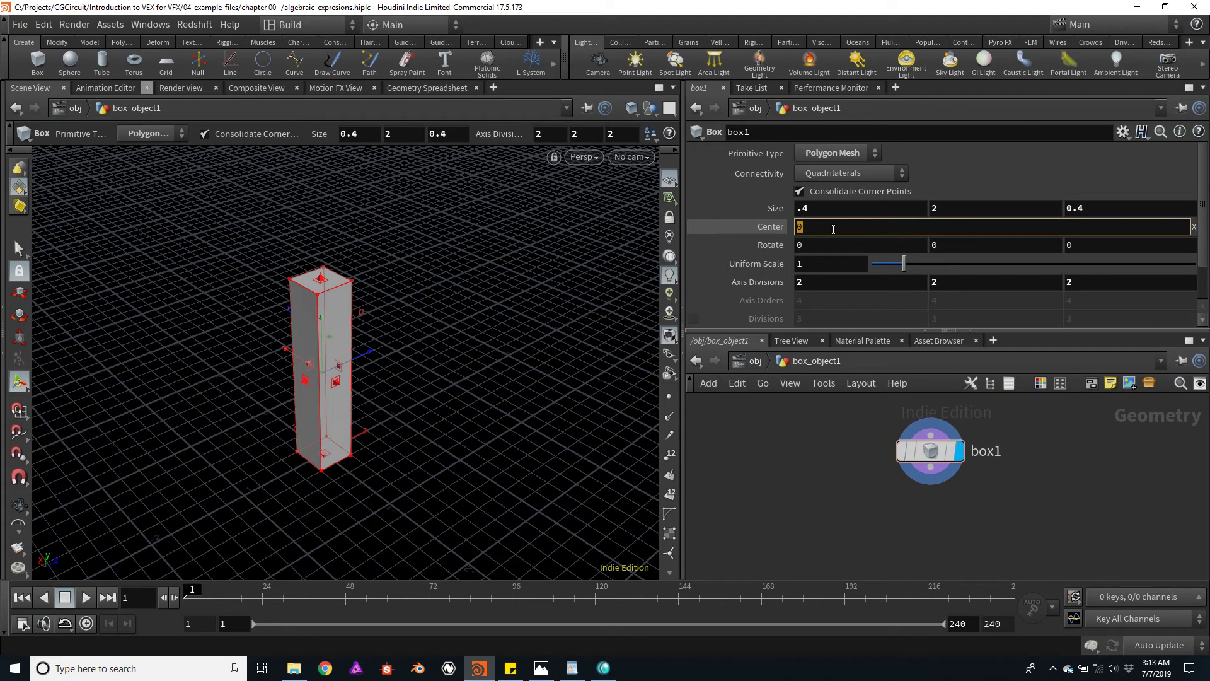
type("ch")
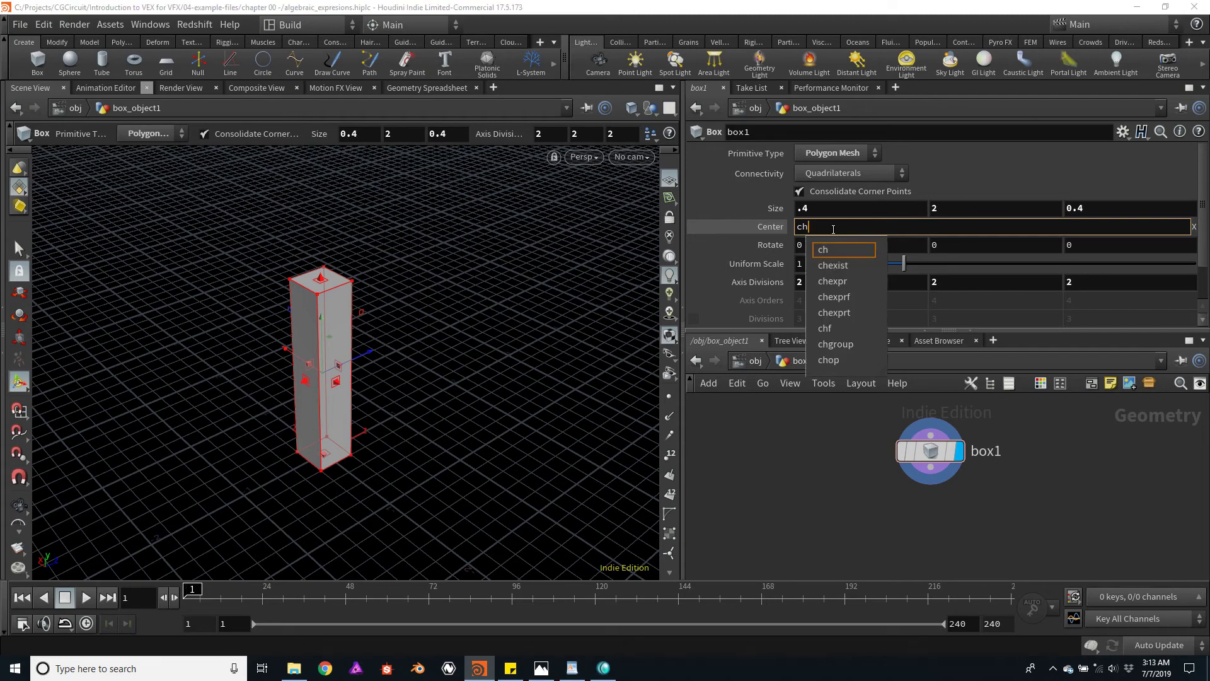
type("(\"")
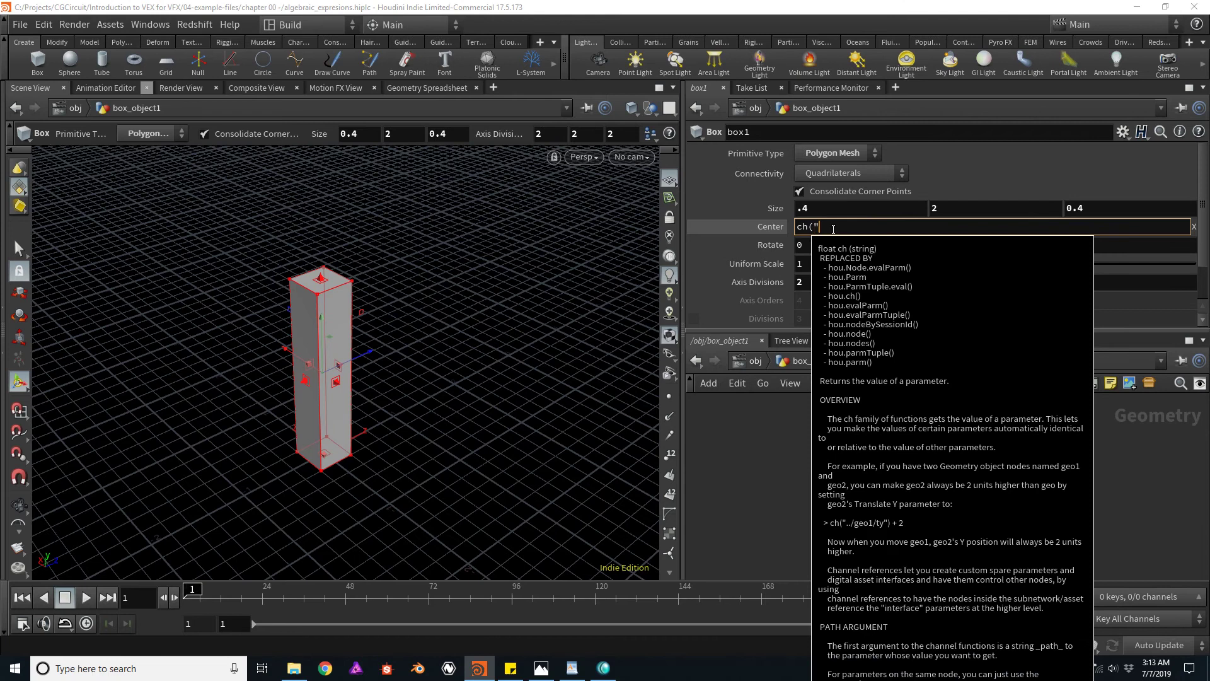
type("si")
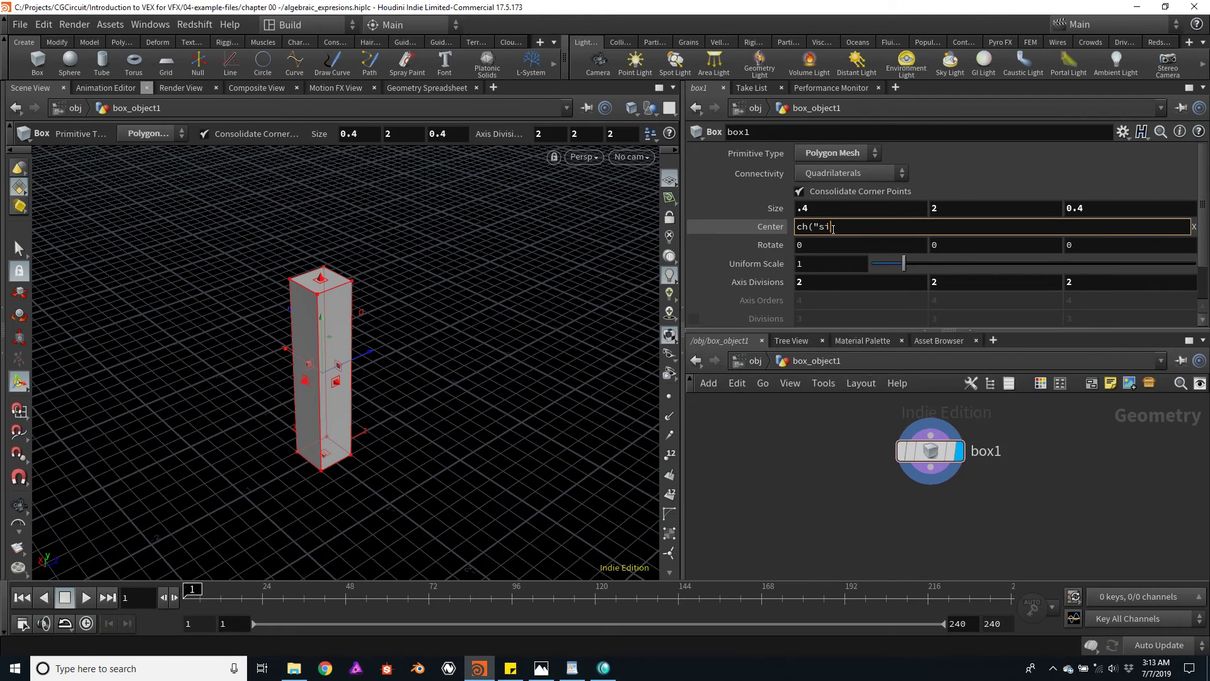
type("zex\"")
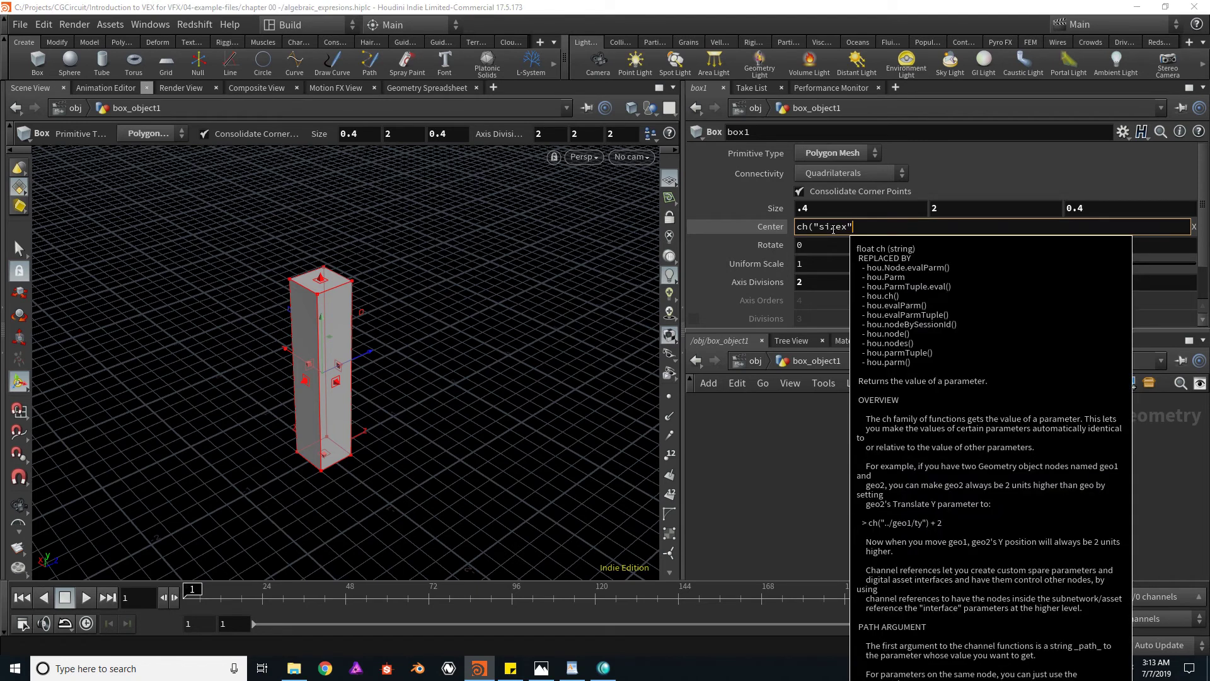
type(")")
key("Return")
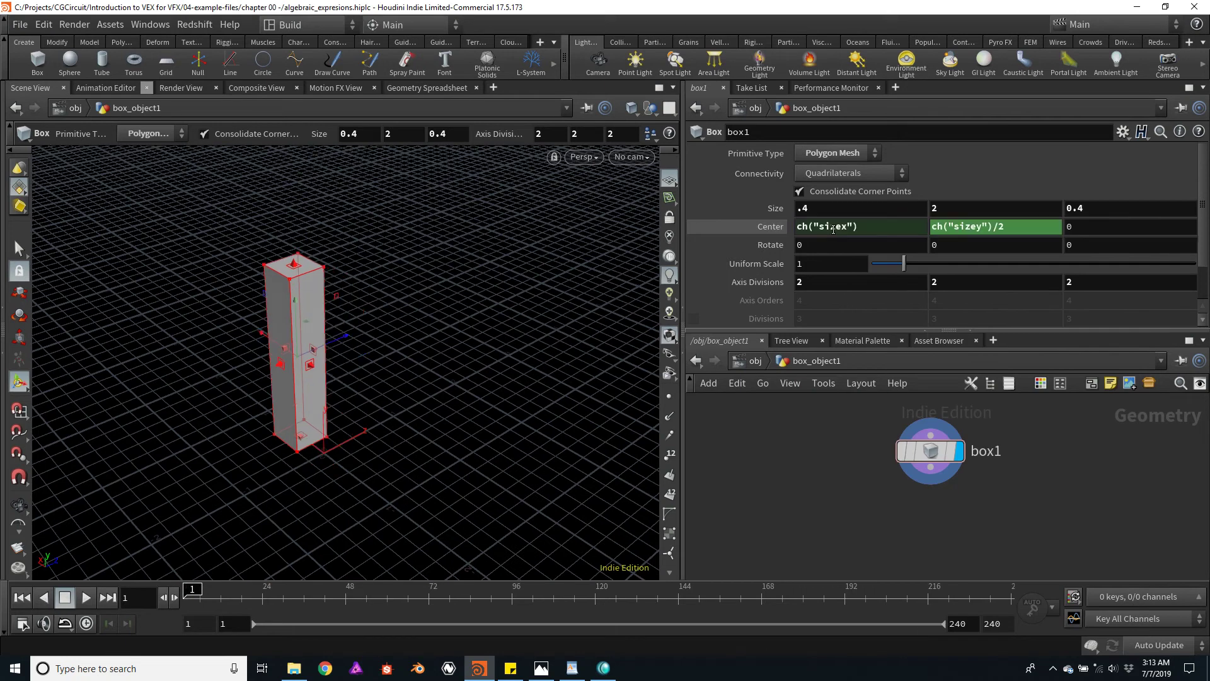
left_click(766, 232)
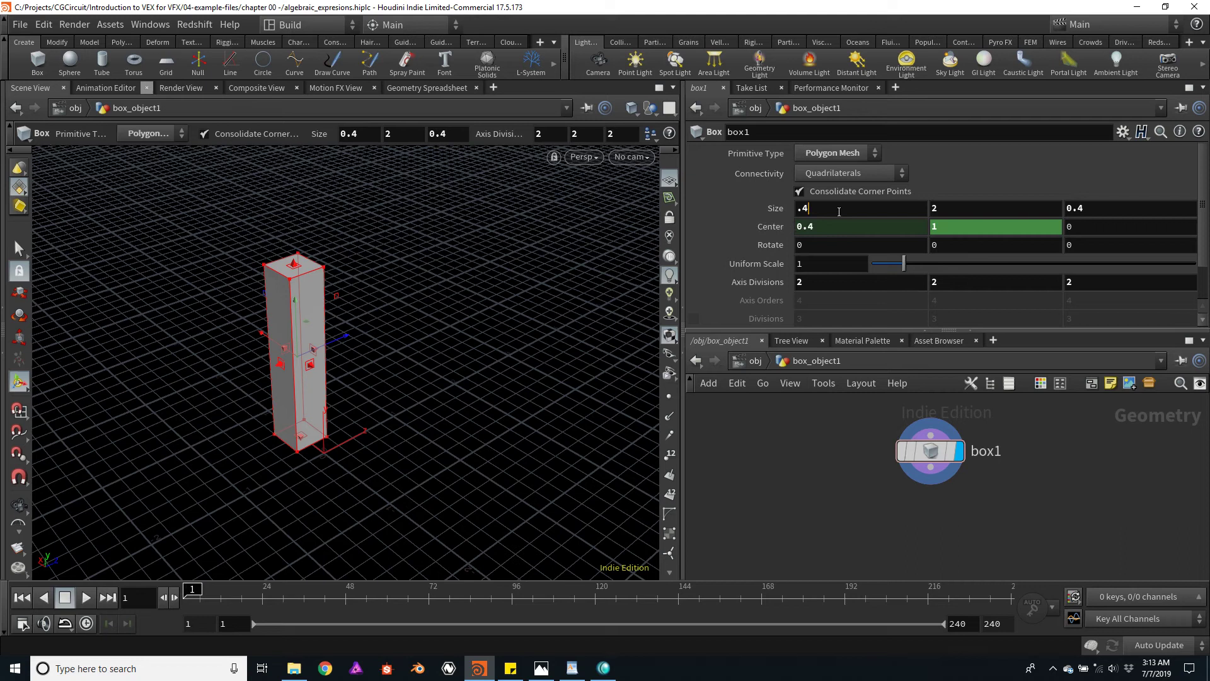
- Increase Size X to 1.7 so the box widens and Center X follows
left_click_drag(842, 212, 788, 210)
middle_click_drag(827, 211, 870, 210)
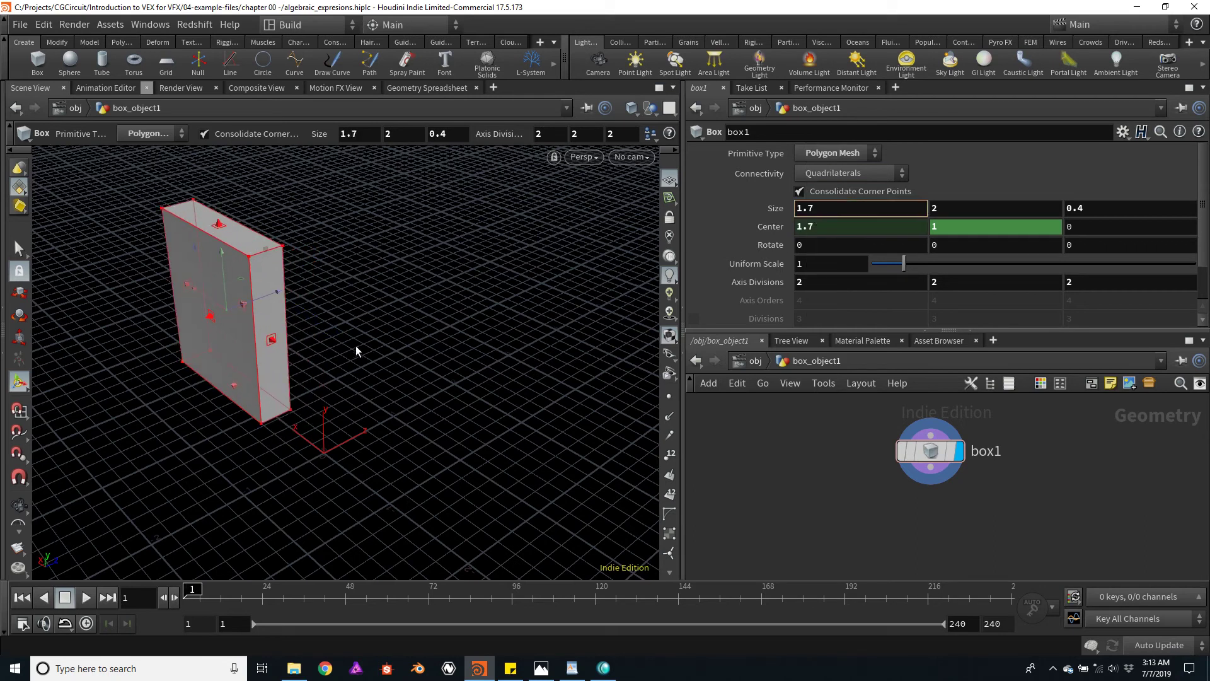
key("Escape")
mouse_move(430, 346)
left_mouse_down()
mouse_move(410, 327)
mouse_move(335, 378)
mouse_move(508, 302)
mouse_move(448, 351)
left_mouse_up()
- Return to the Box handle tool and bring up the Windows menu
key("Return")
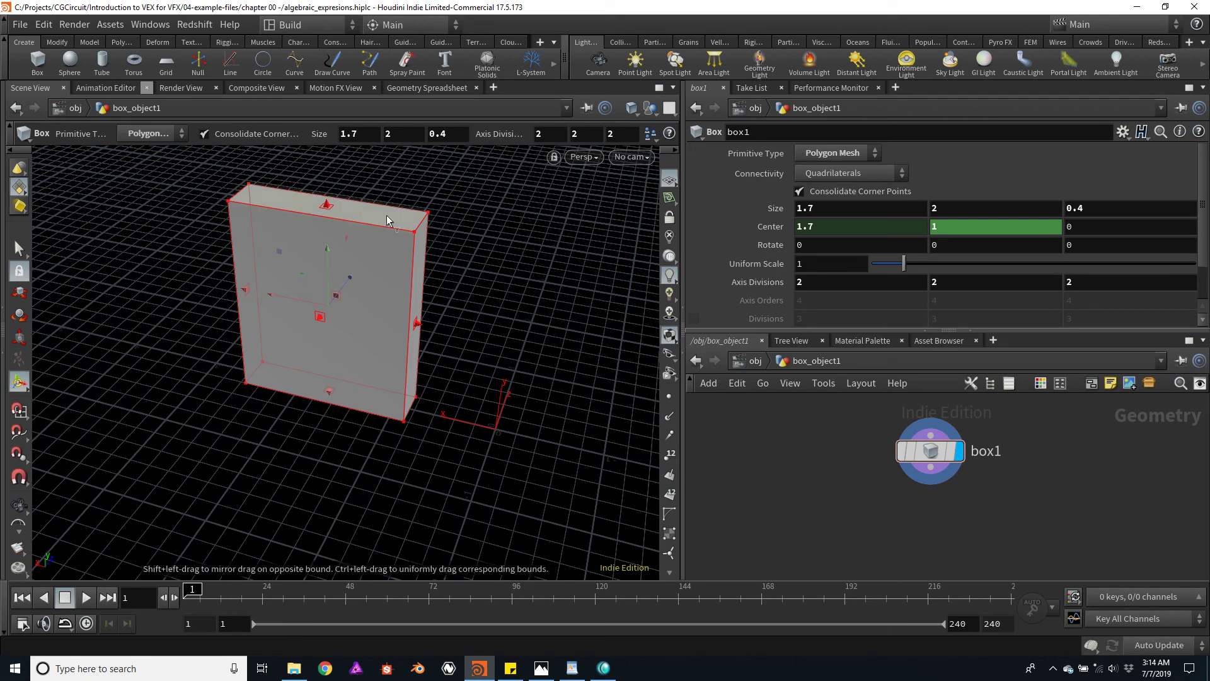
left_click(138, 25)
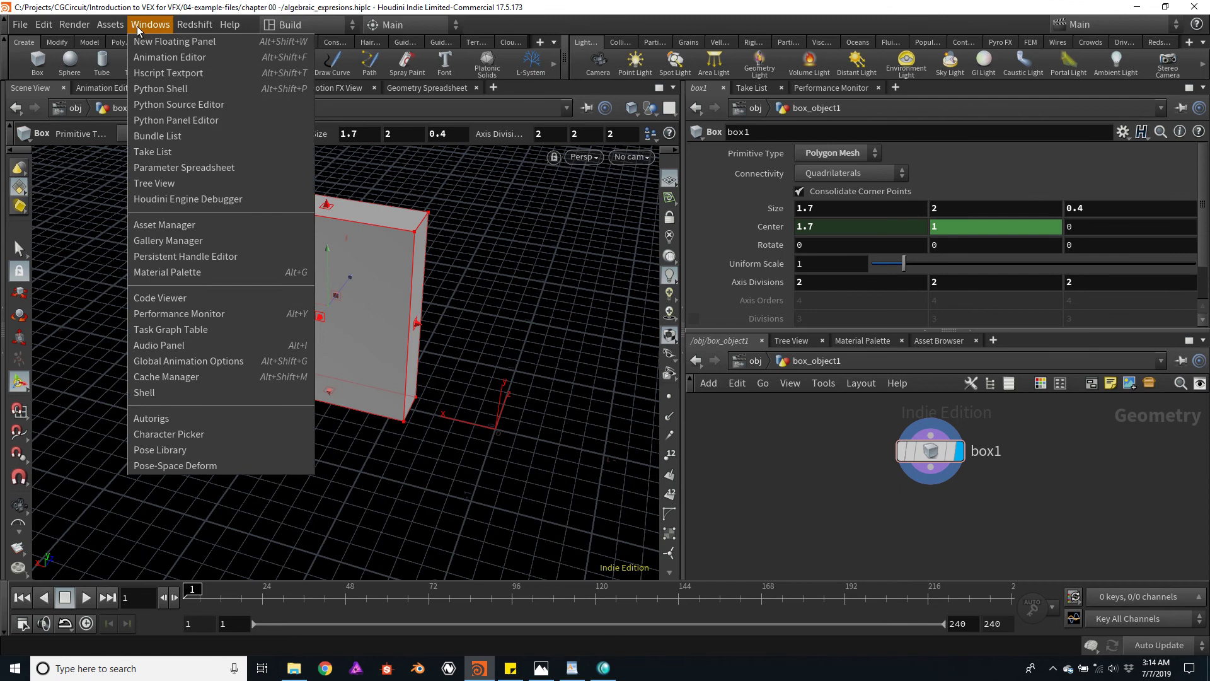
- Open a smaller, repositioned Hscript Textport and drop Uniform Scale in to show /obj/box_object1/box1/scale
left_click(167, 75)
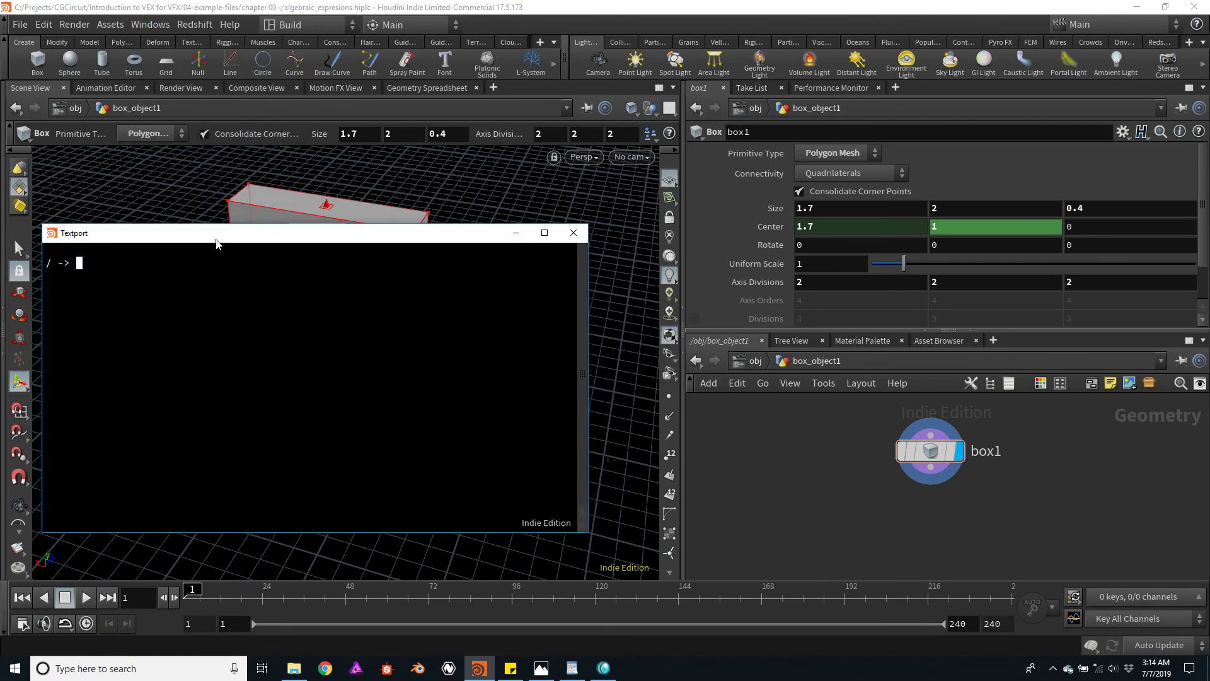
left_click_drag(216, 242, 265, 301)
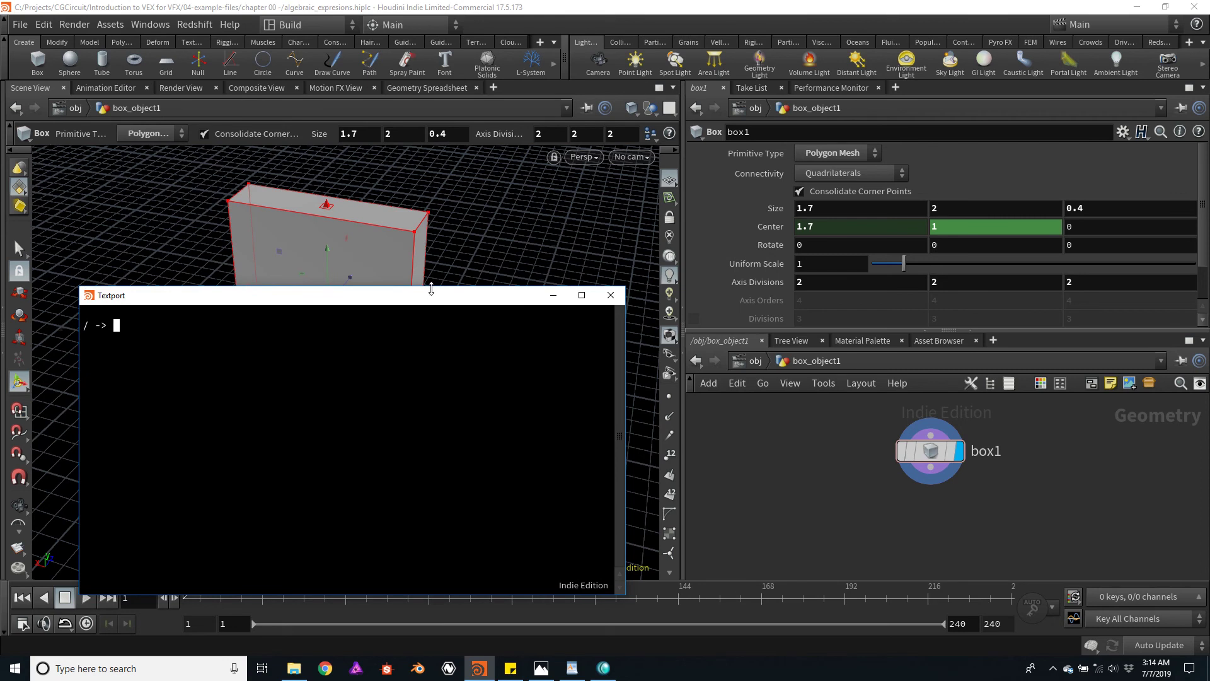
left_click_drag(430, 282, 439, 428)
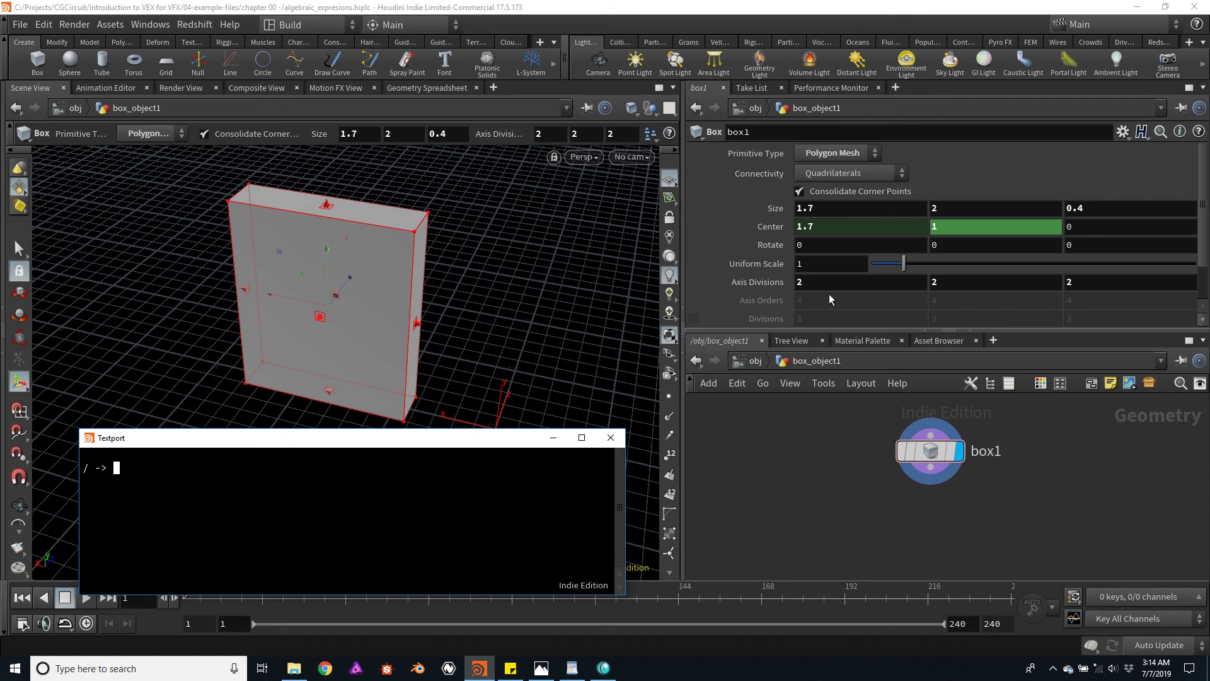
left_click(817, 264)
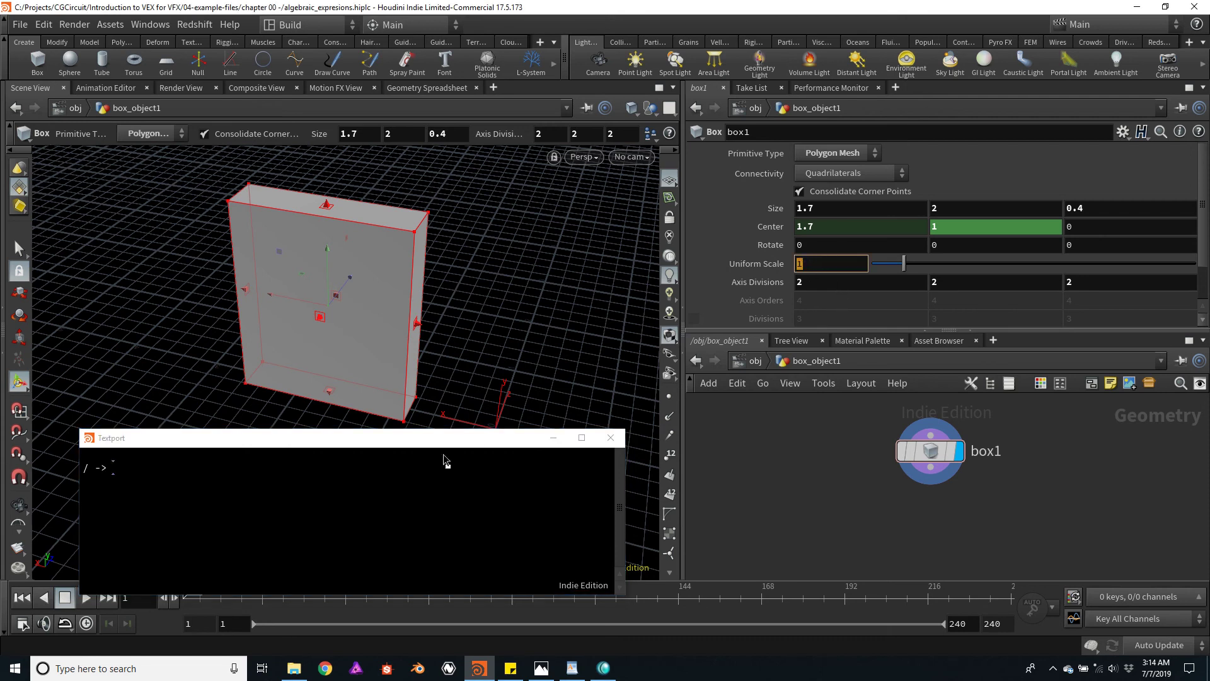
left_click_drag(252, 497, 253, 498)
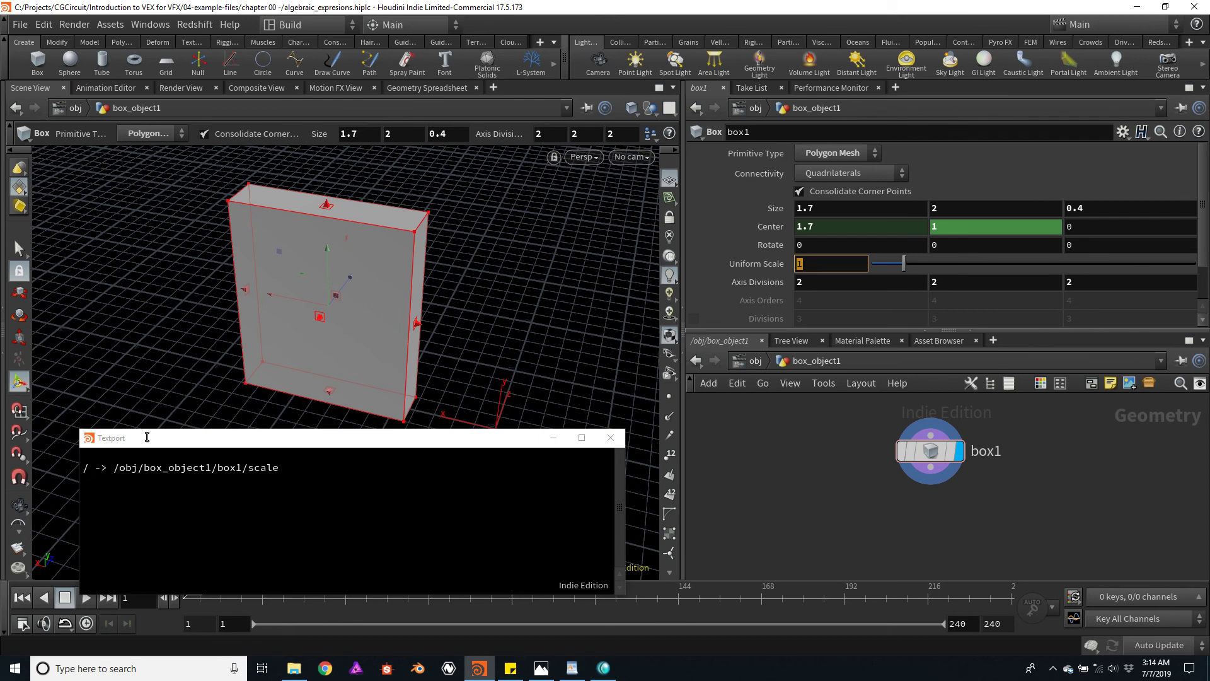
- Highlight the object, node and scale parts of the path, then run it as a command
left_click_drag(119, 469, 212, 472)
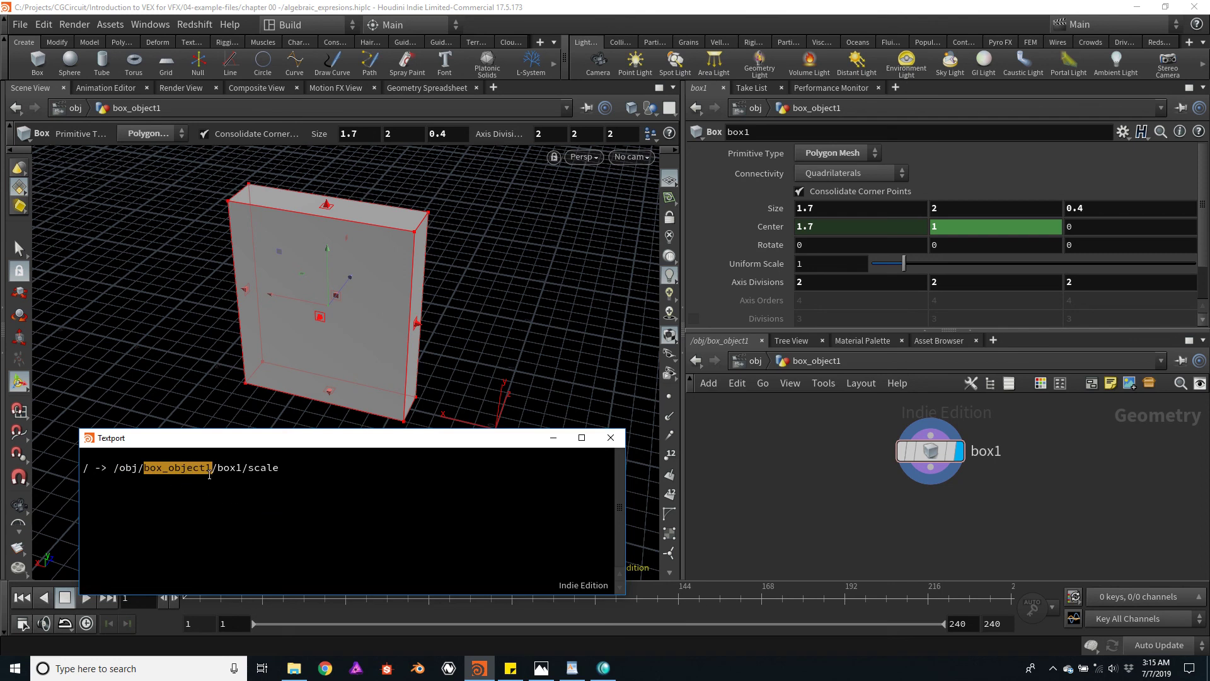
left_click_drag(216, 471, 240, 474)
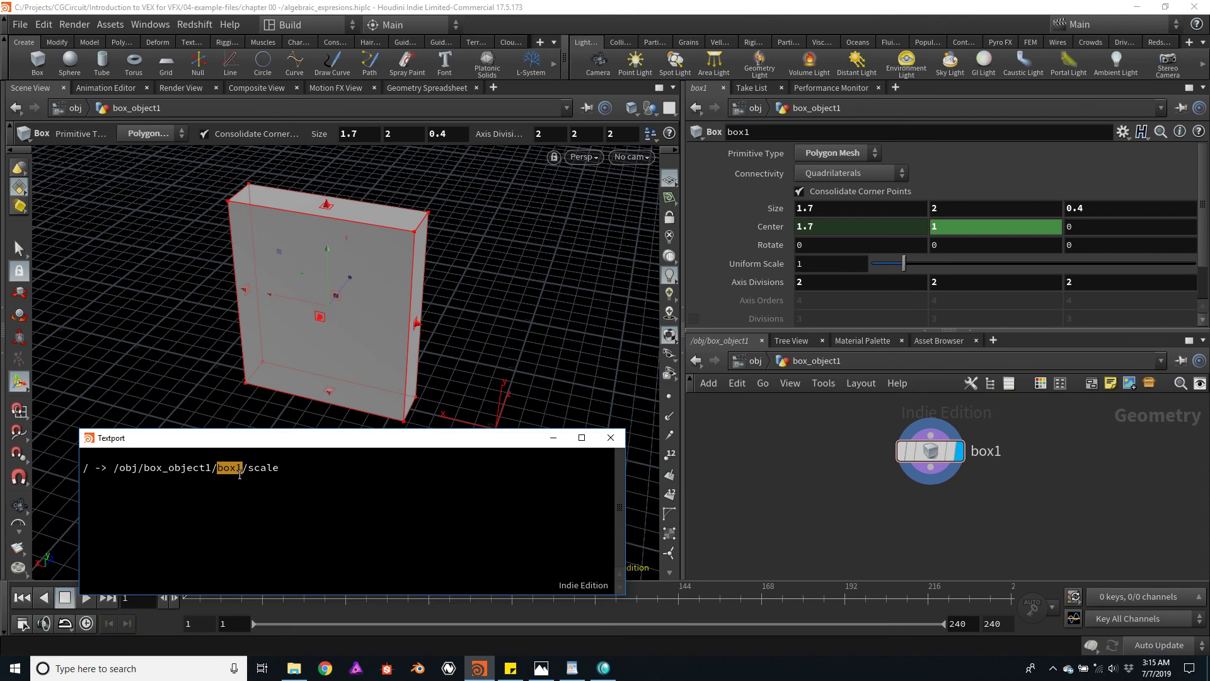
left_click_drag(932, 448, 927, 460)
left_click_drag(280, 474, 248, 474)
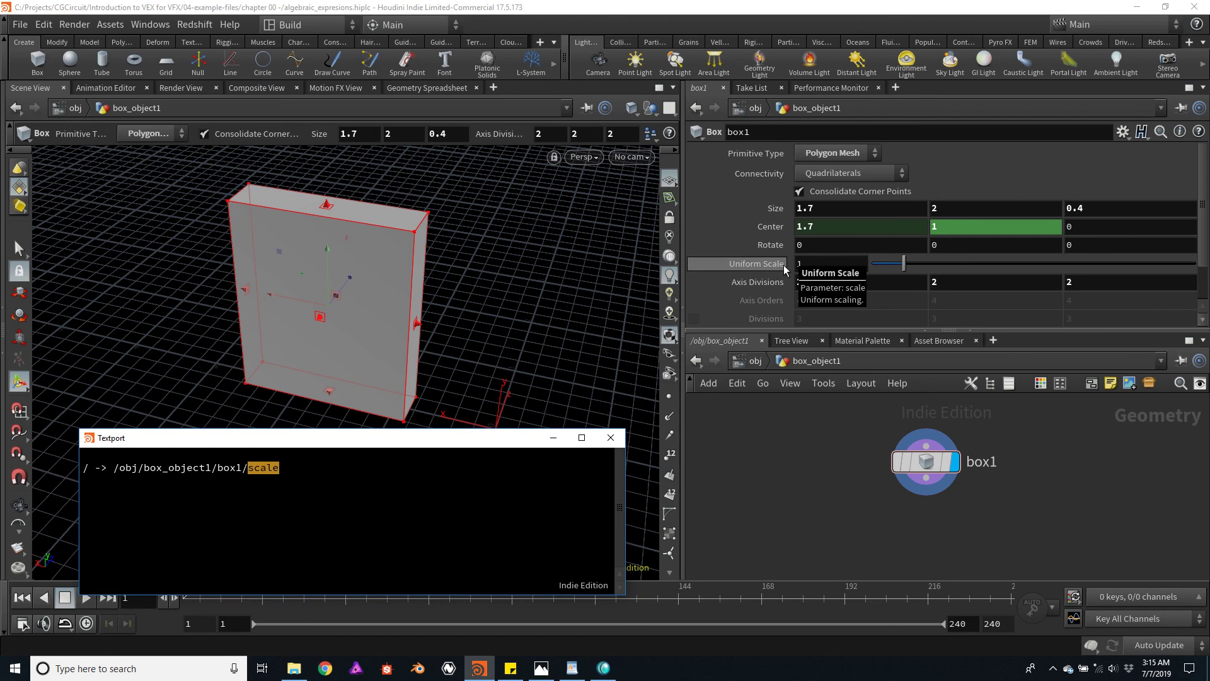
left_click(297, 466)
key("Return")
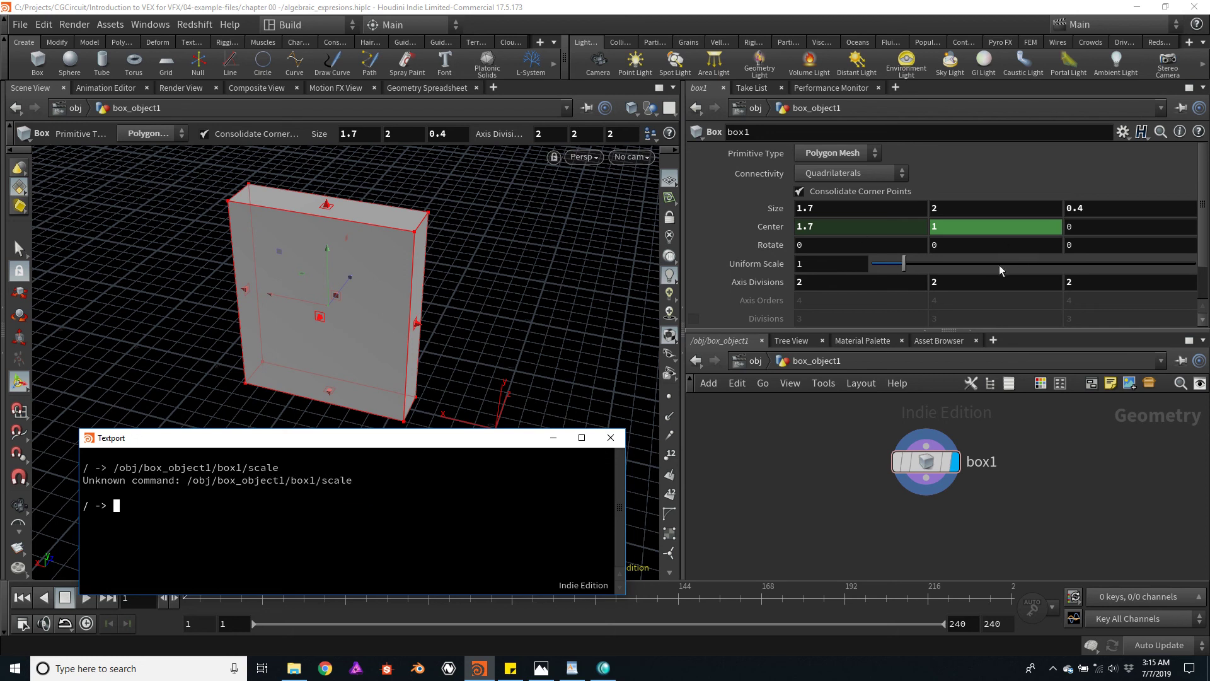
- Drop Axis Divisions into the Textport to show /obj/box_object1/box1/divrate1
left_click(827, 280)
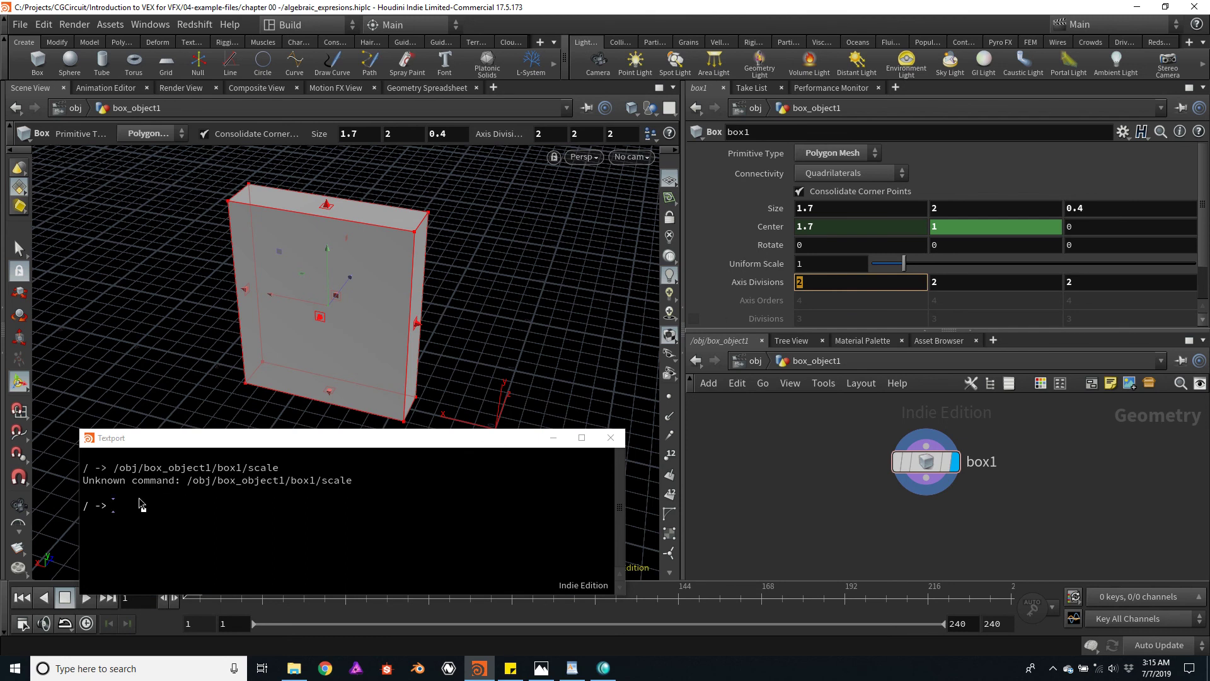
left_click_drag(141, 505, 143, 505)
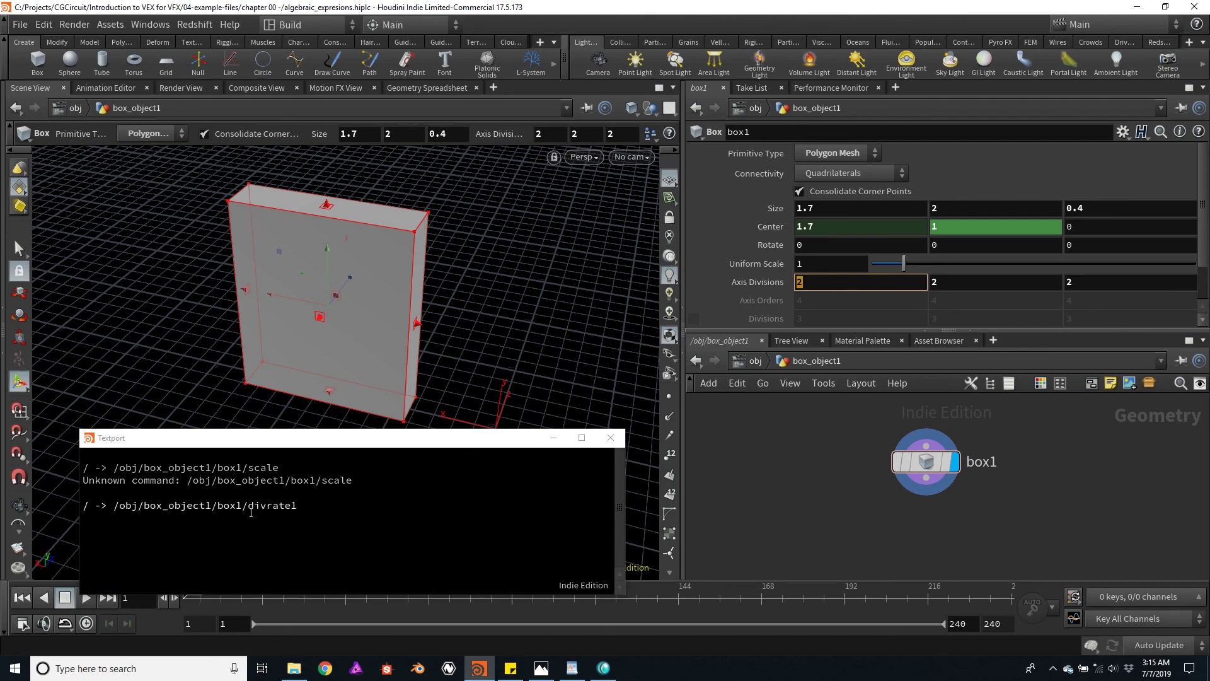
left_click_drag(247, 505, 298, 505)
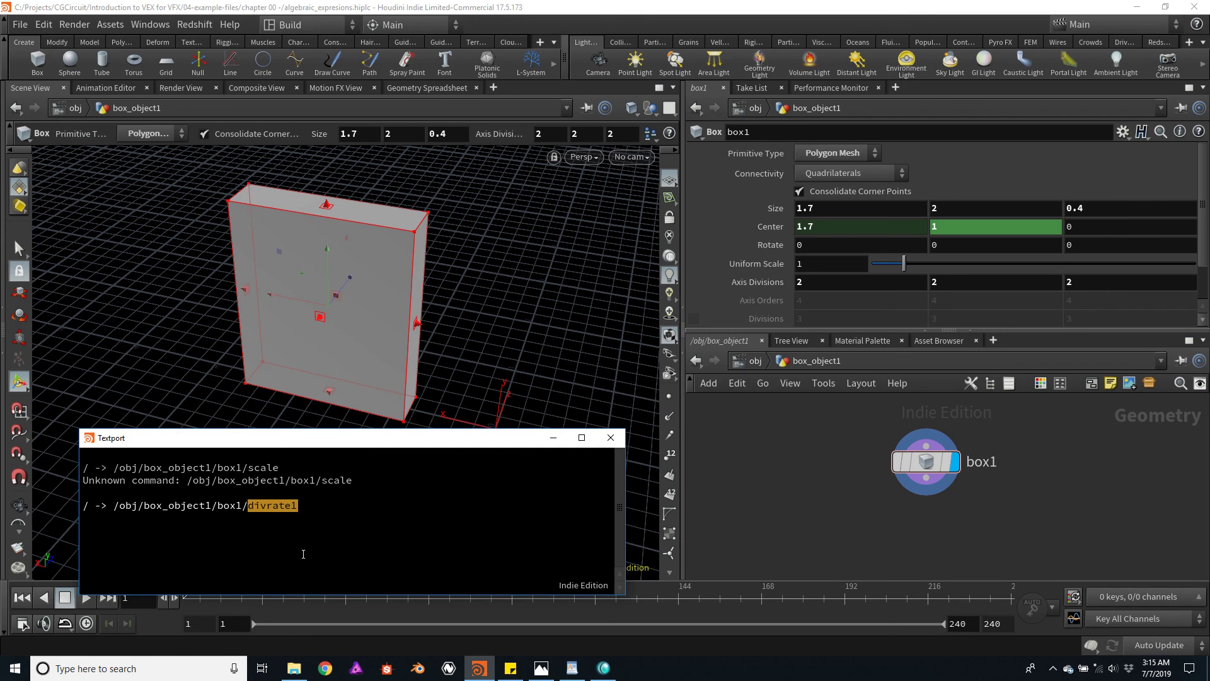